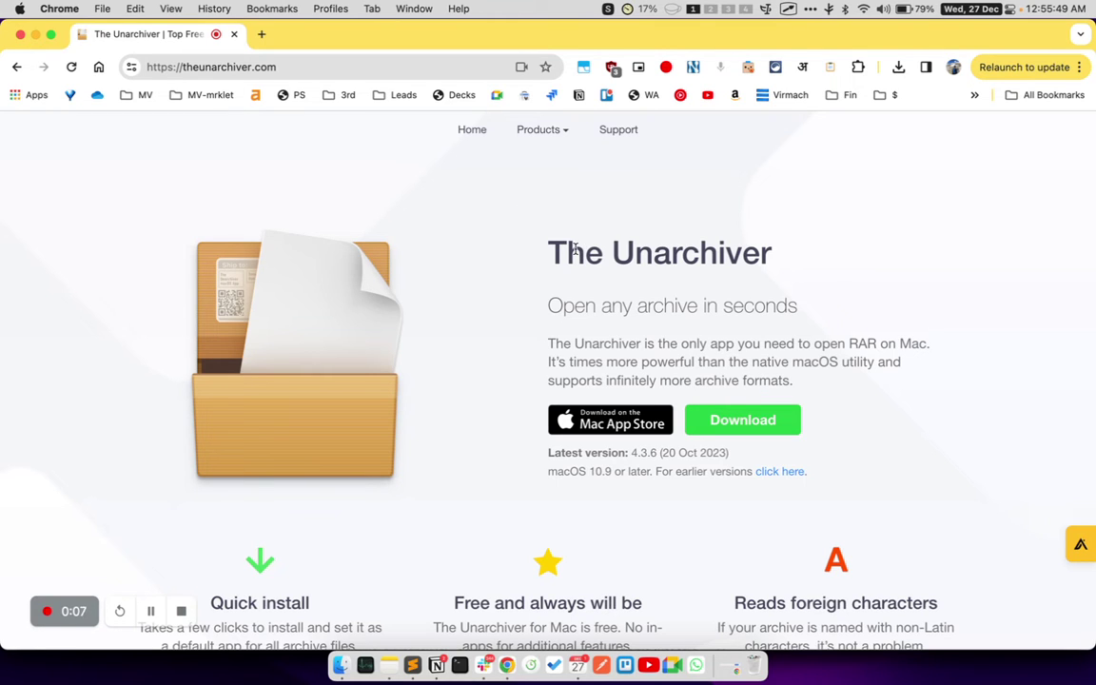
Highlight 'Unarchiver', 'Mac', 'RAR' and the 'Free and always will be' heading on the homepage
double_click(632, 248)
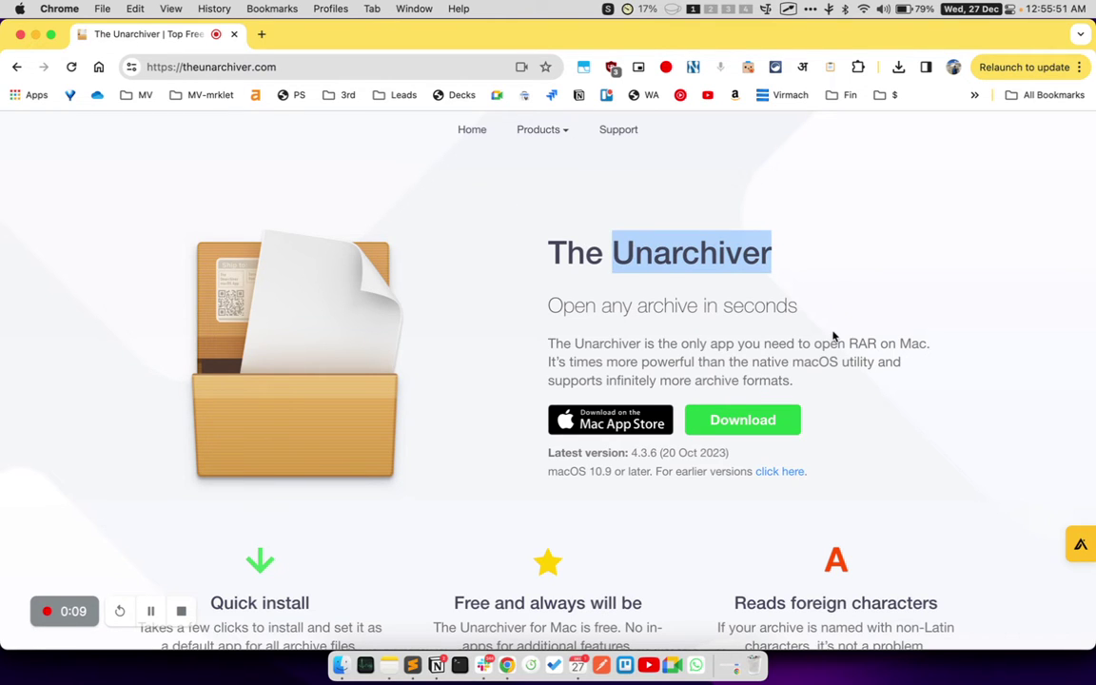
double_click(906, 344)
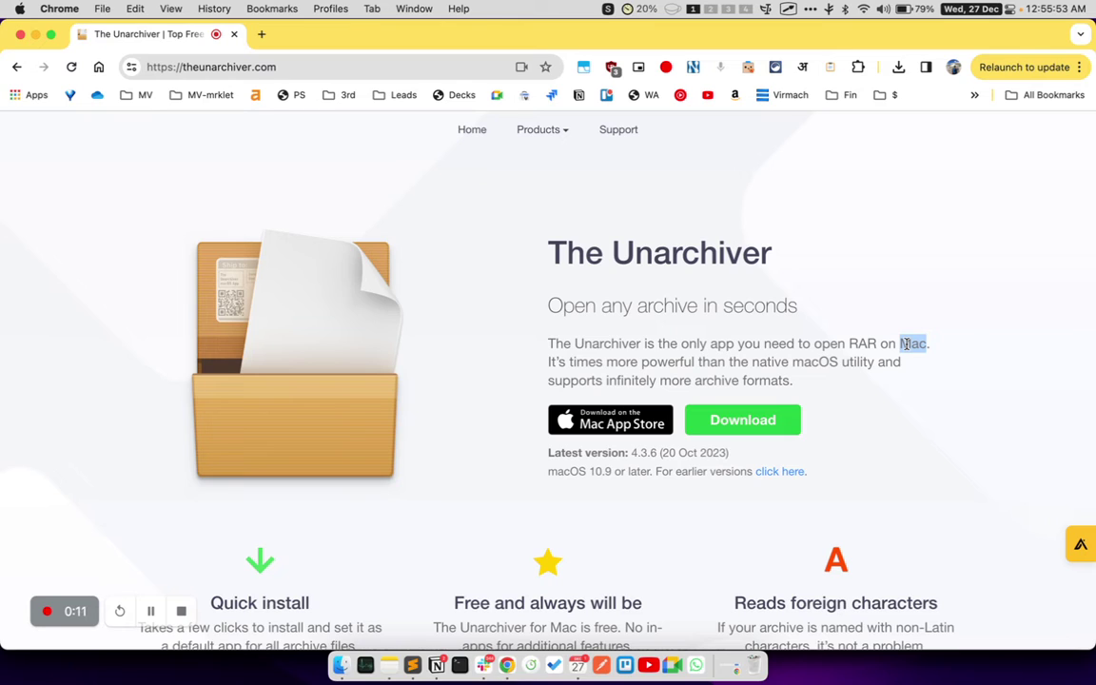
click(895, 363)
double_click(856, 346)
click(875, 406)
scroll(878, 406, down, 2)
triple_click(465, 504)
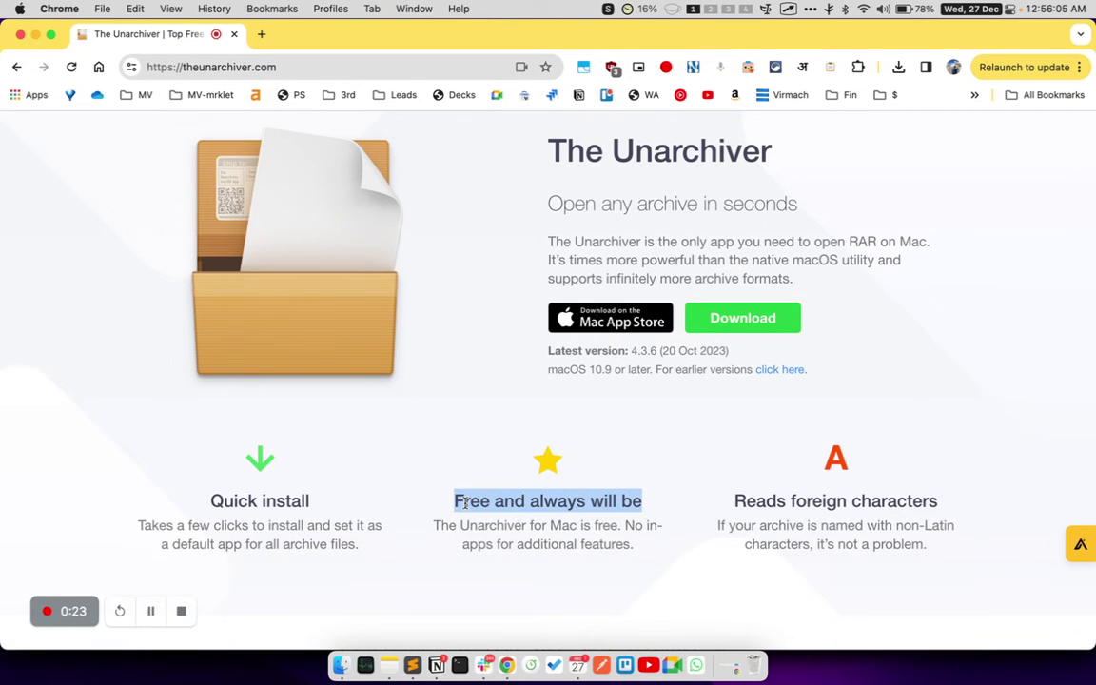
click(495, 497)
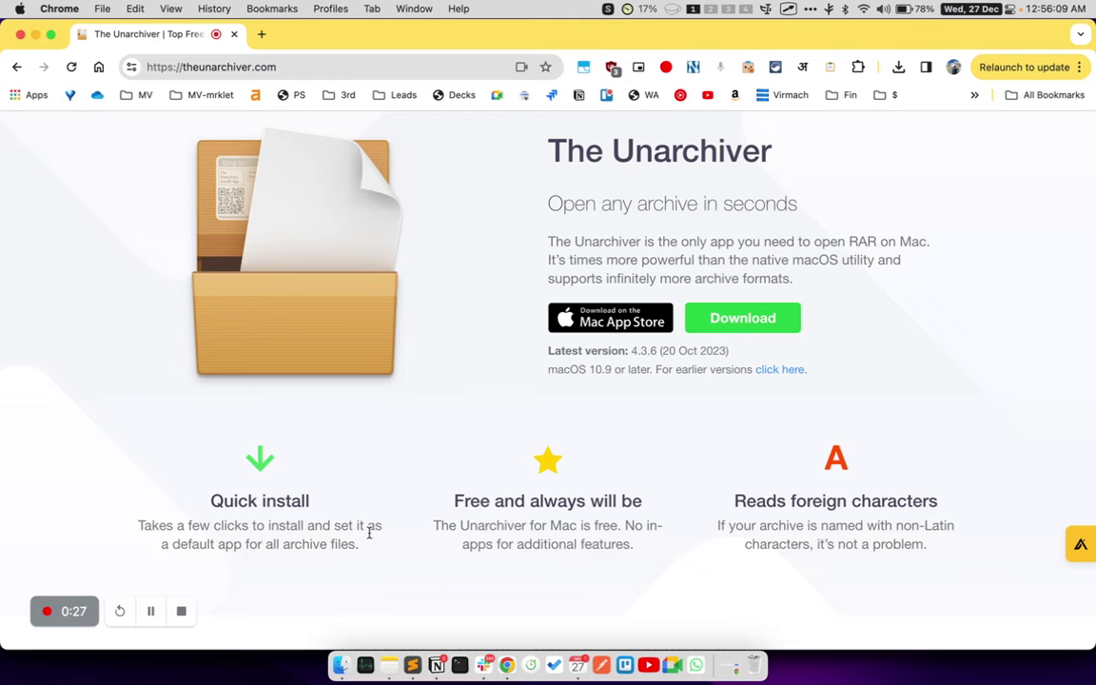
Box the Zip, RAR, Tar/Gzip/Bzip2, StuffIt, Cpio and LZH entries in the formats table
scroll(370, 534, down, 4)
scroll(370, 539, down, 10)
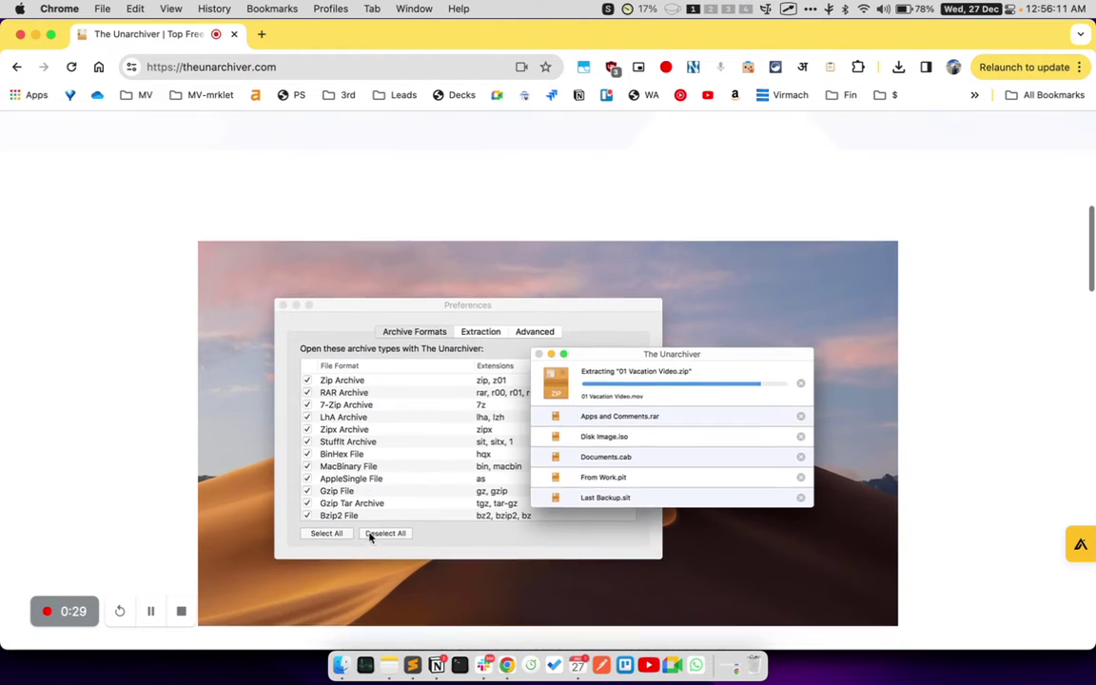
scroll(370, 538, down, 3)
drag(115, 181, 361, 207)
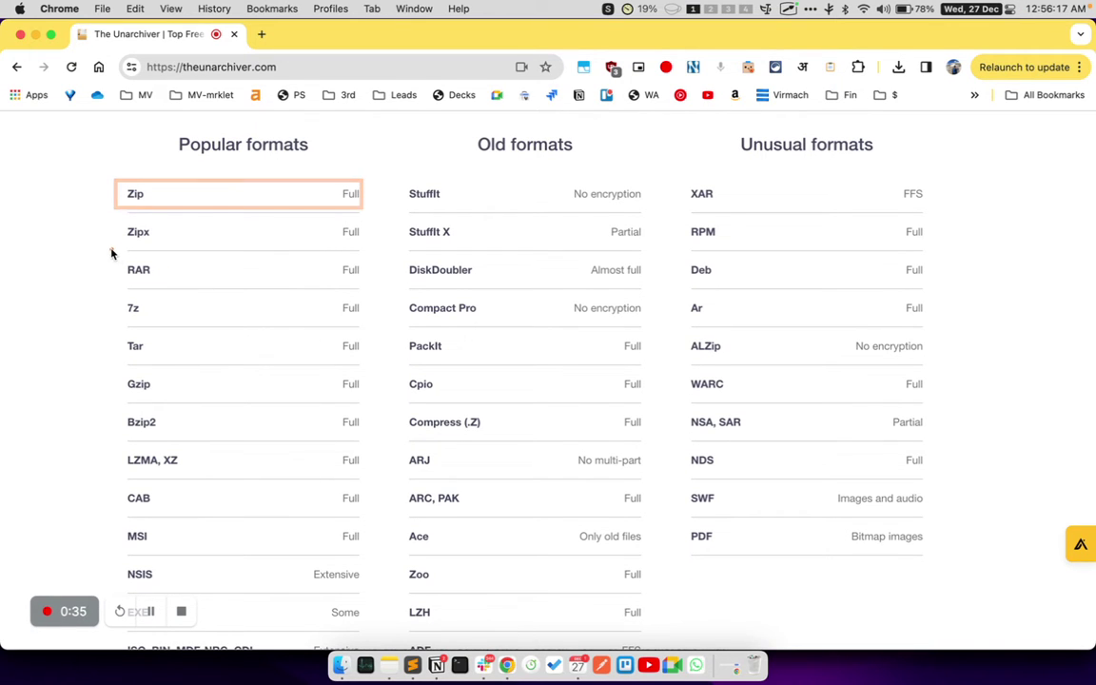
drag(112, 250, 403, 273)
mouse_move(124, 331)
mouse_down()
mouse_move(313, 424)
mouse_move(395, 427)
mouse_move(385, 435)
mouse_up()
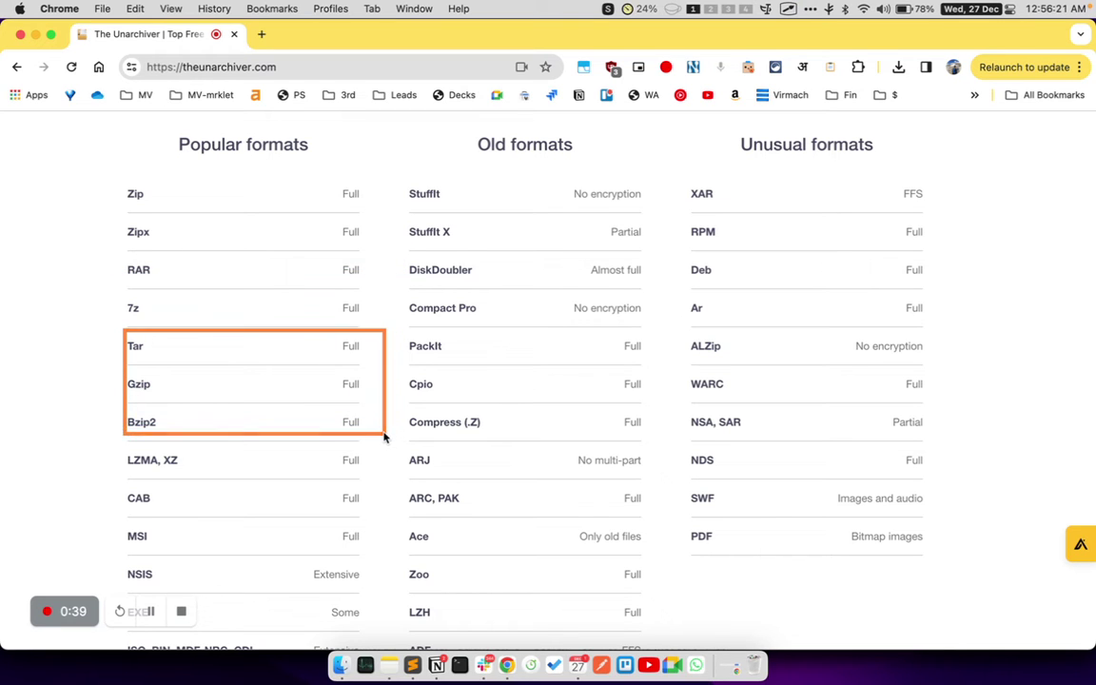
scroll(637, 225, down, 1)
scroll(636, 225, down, 2)
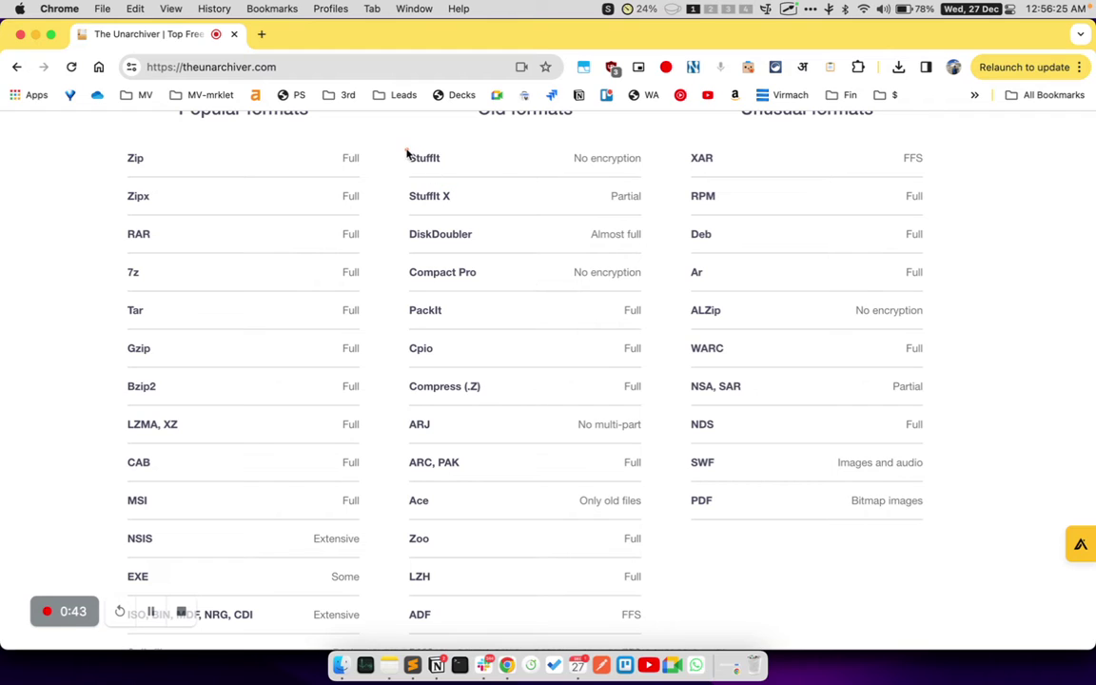
drag(406, 149, 478, 166)
drag(403, 332, 478, 353)
drag(410, 569, 451, 585)
Box the XAR and RPM entries, then scroll back through the formats list
scroll(716, 502, up, 2)
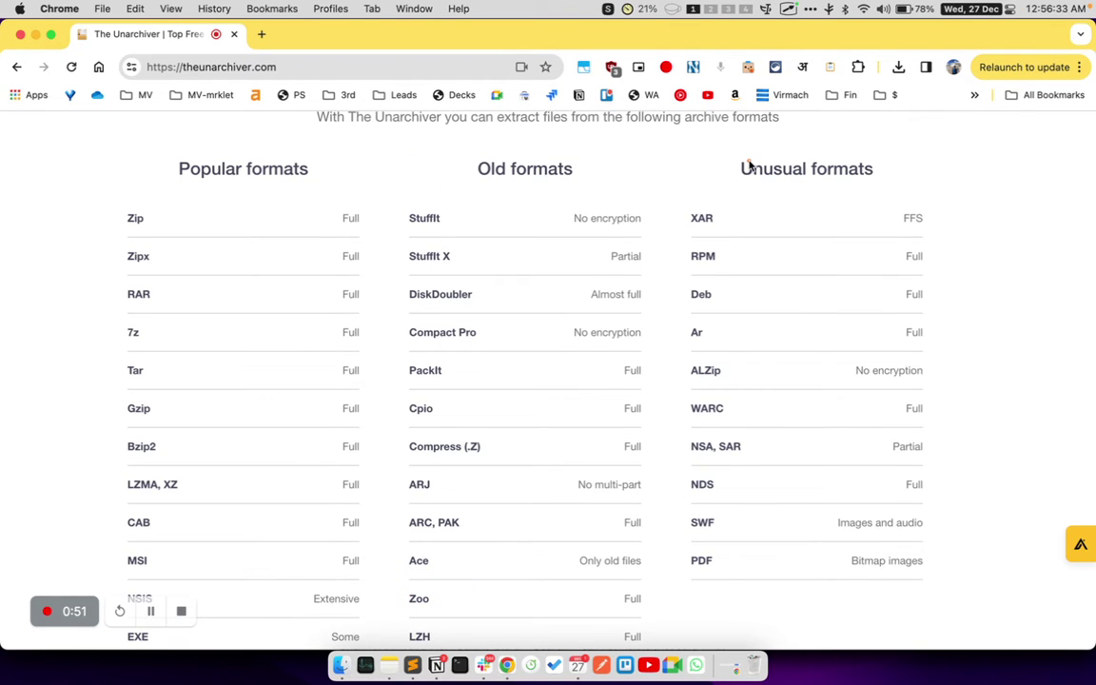
drag(681, 203, 928, 252)
mouse_move(681, 244)
mouse_down()
mouse_move(749, 283)
mouse_move(730, 296)
mouse_up()
drag(686, 546, 724, 578)
scroll(724, 578, down, 5)
scroll(722, 581, down, 4)
scroll(723, 581, up, 2)
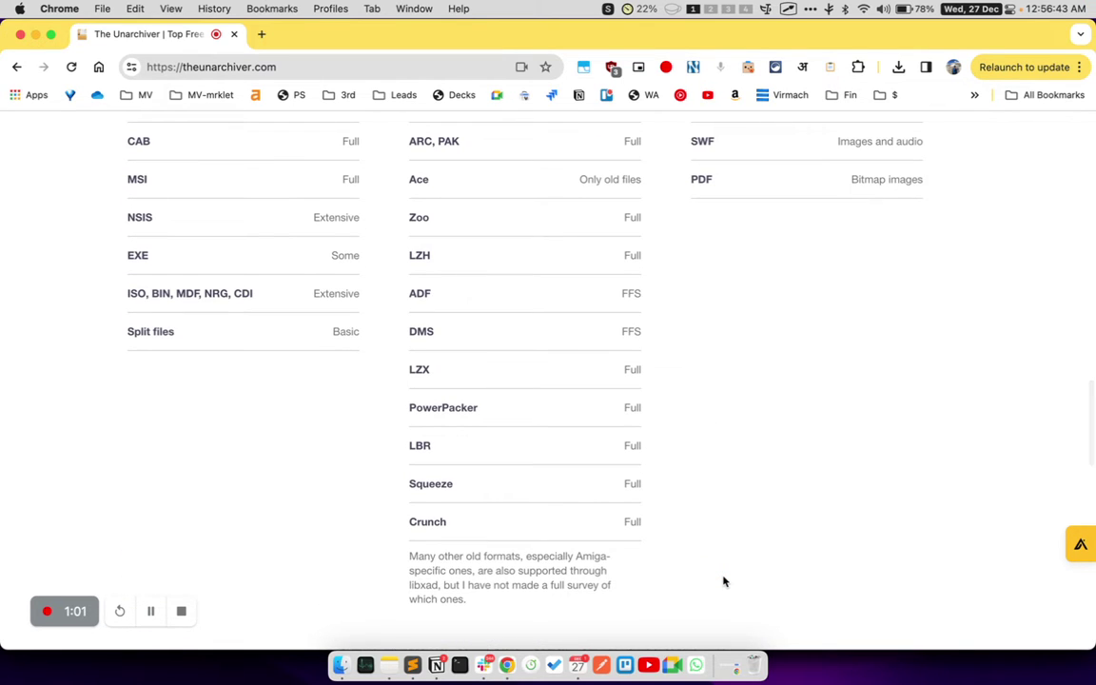
scroll(723, 581, down, 5)
scroll(723, 581, up, 15)
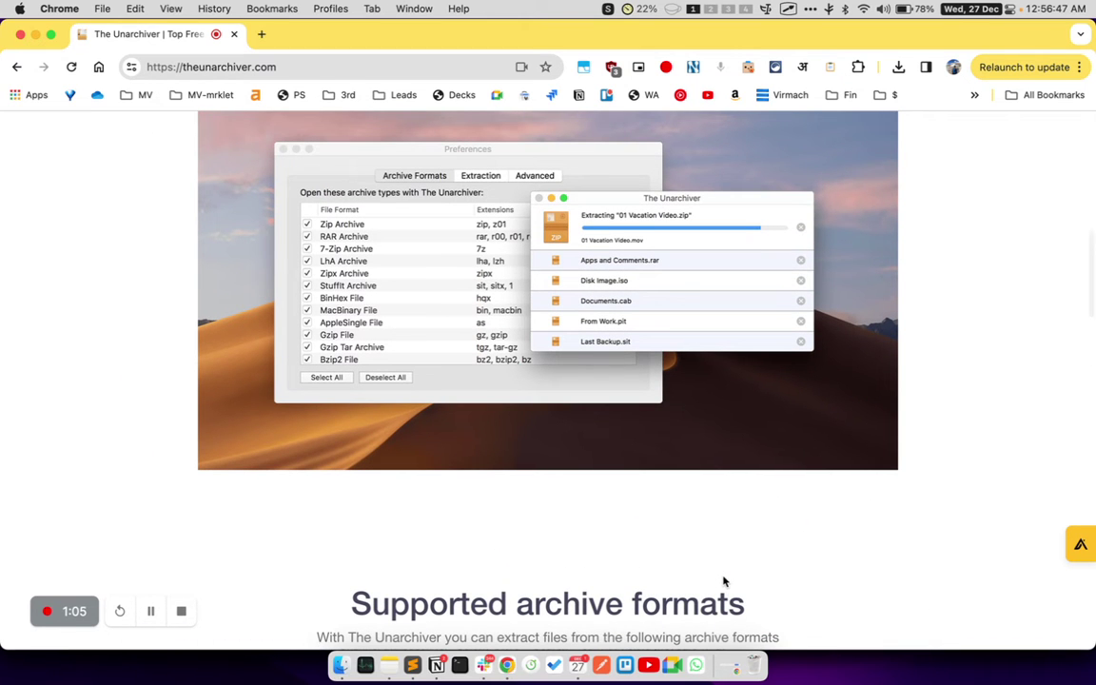
scroll(723, 581, up, 10)
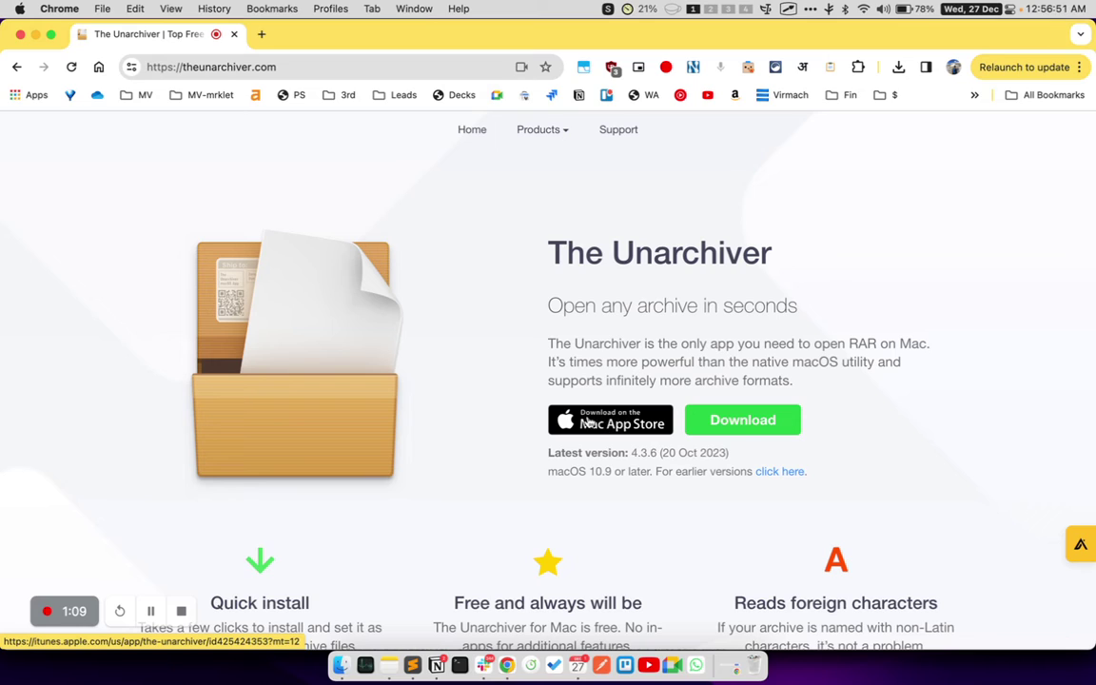
Download TheUnarchiver.dmg and find it in Chrome's recent downloads list
click(760, 429)
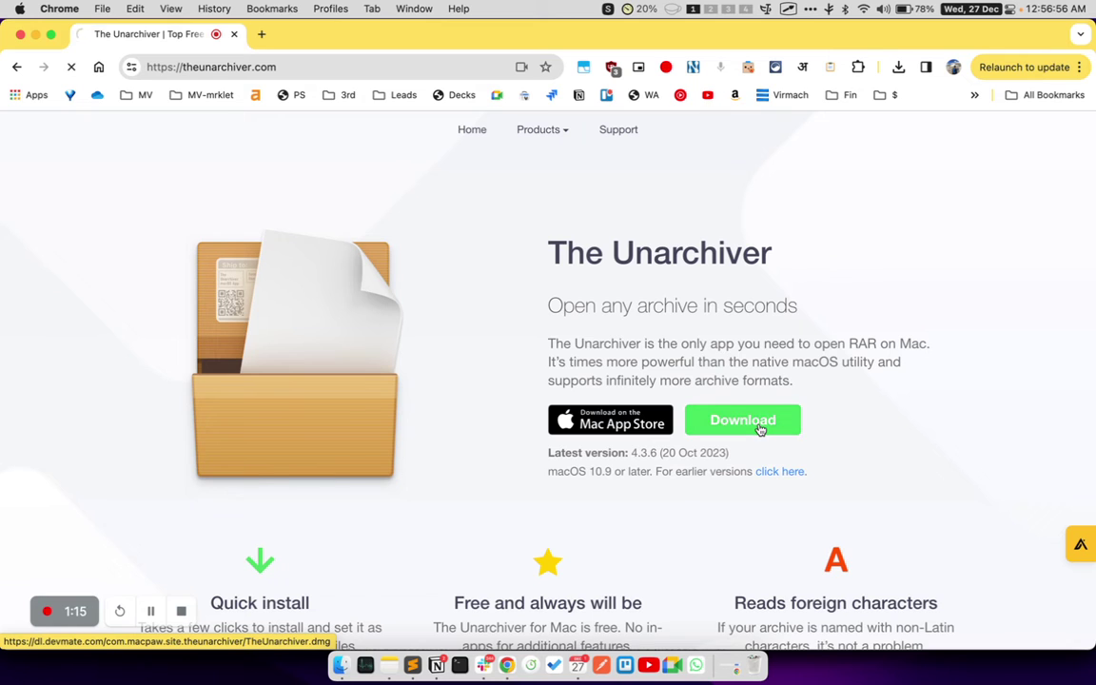
key(Return)
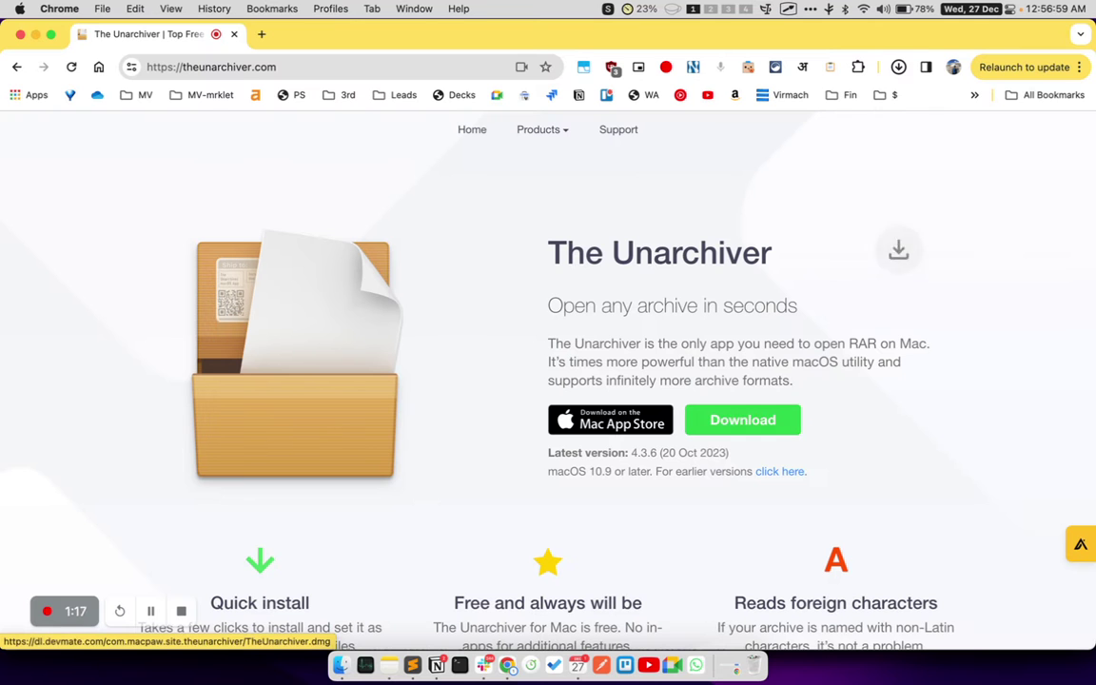
click(898, 66)
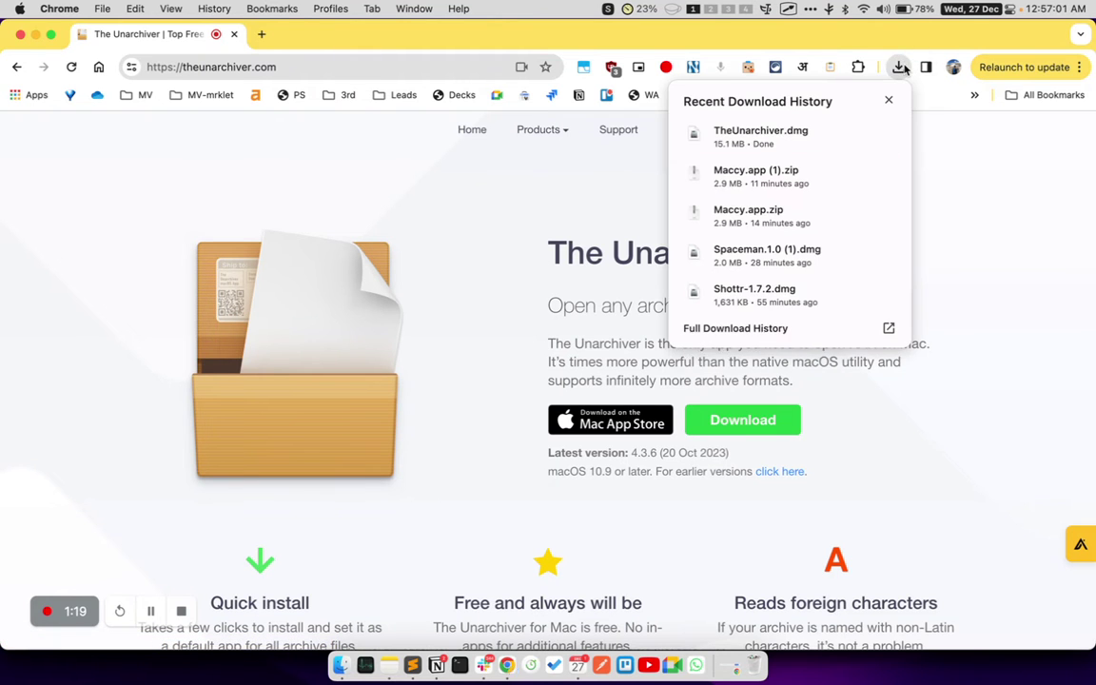
click(899, 67)
mouse_move(772, 145)
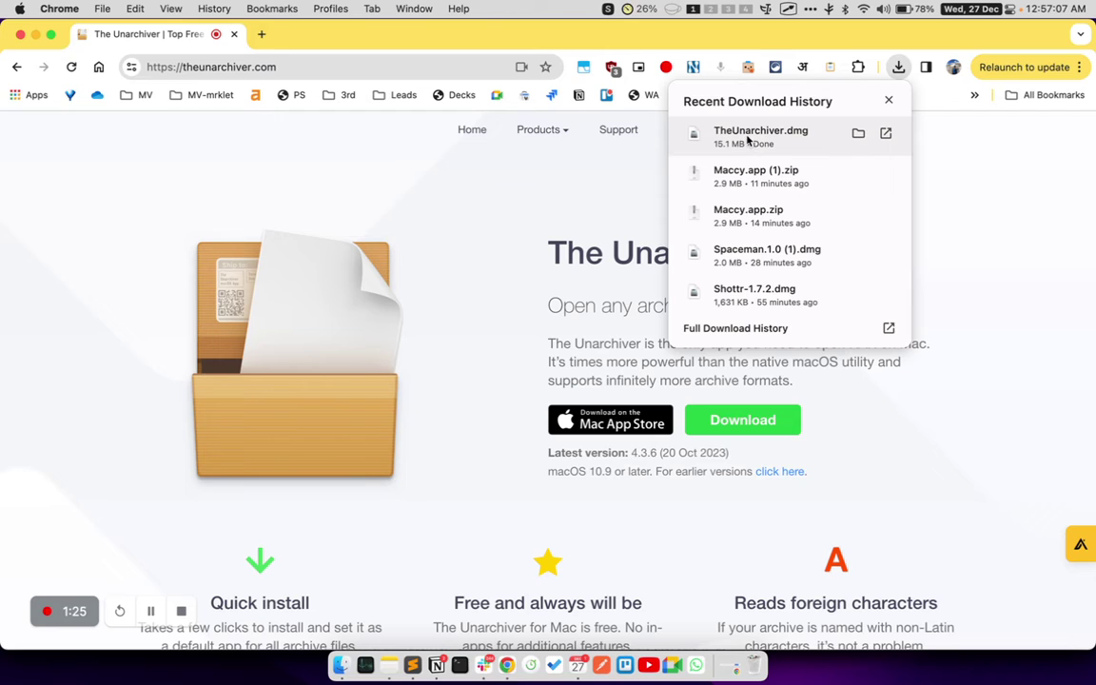
Open TheUnarchiver.dmg and drag The Unarchiver.app onto the Applications folder alias
click(748, 140)
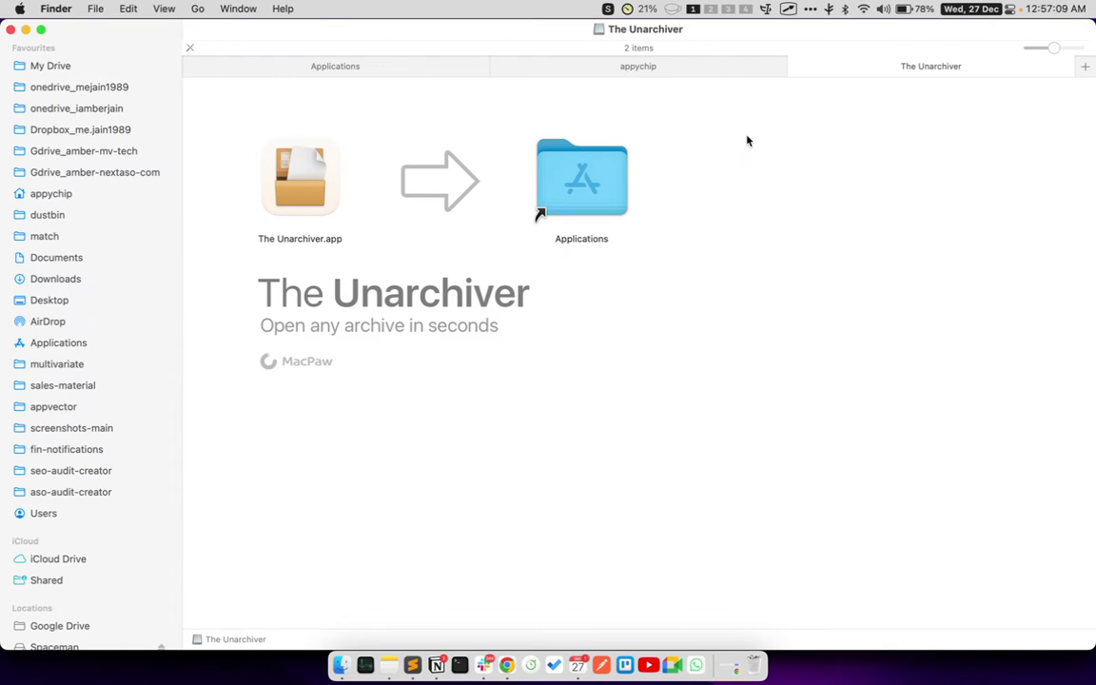
click(40, 5)
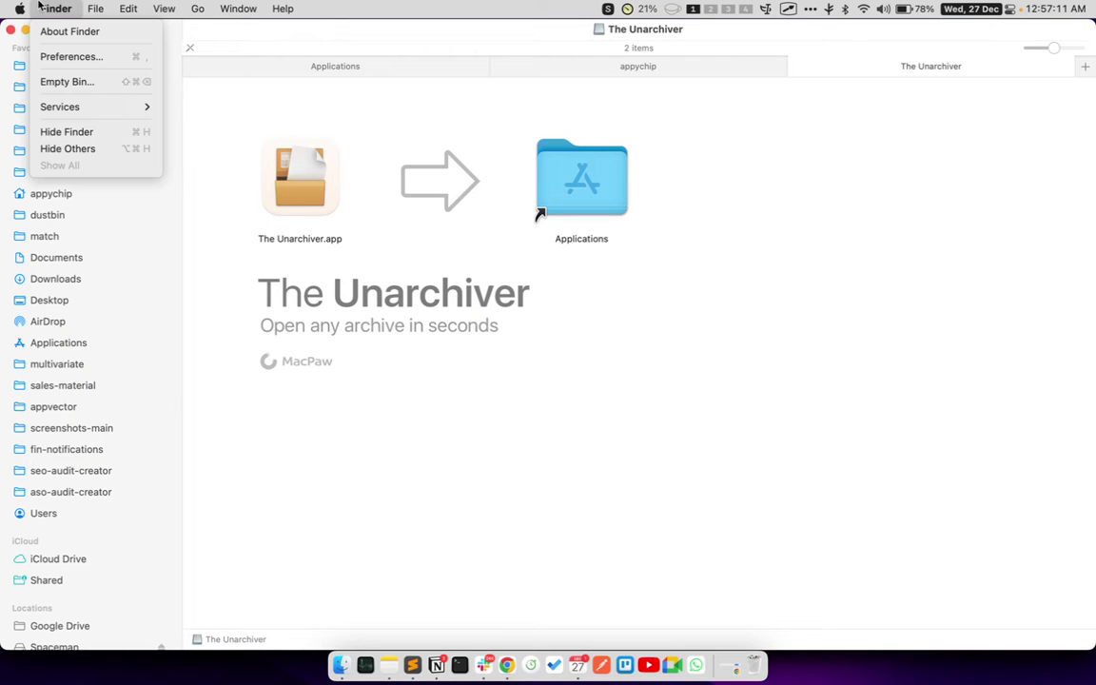
click(40, 5)
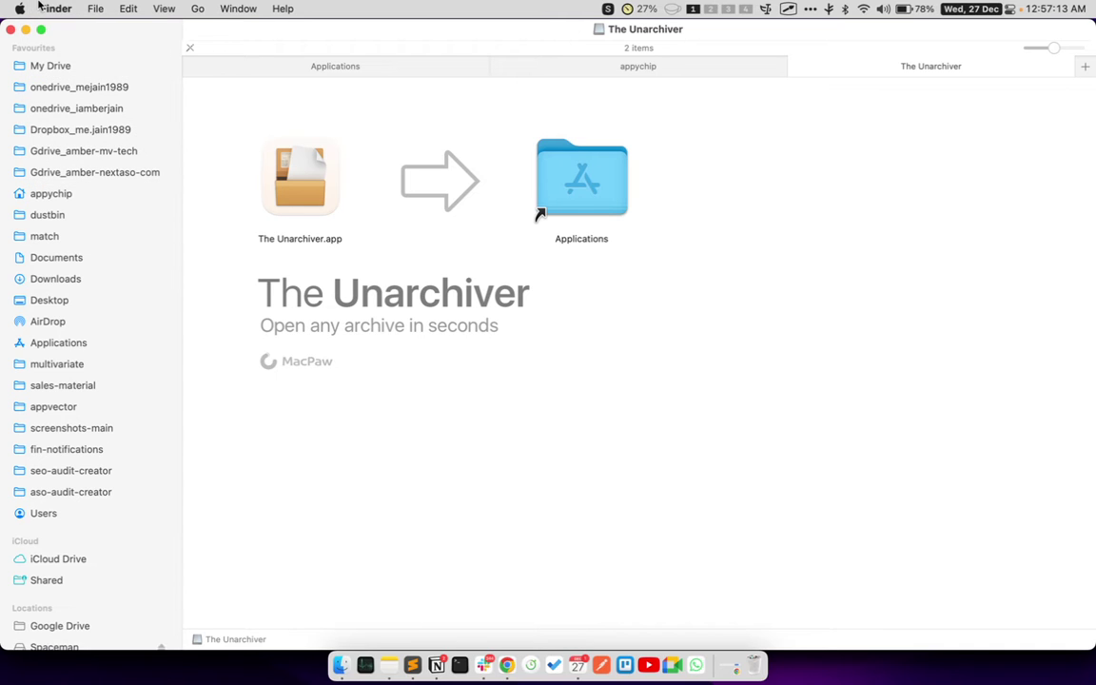
click(326, 185)
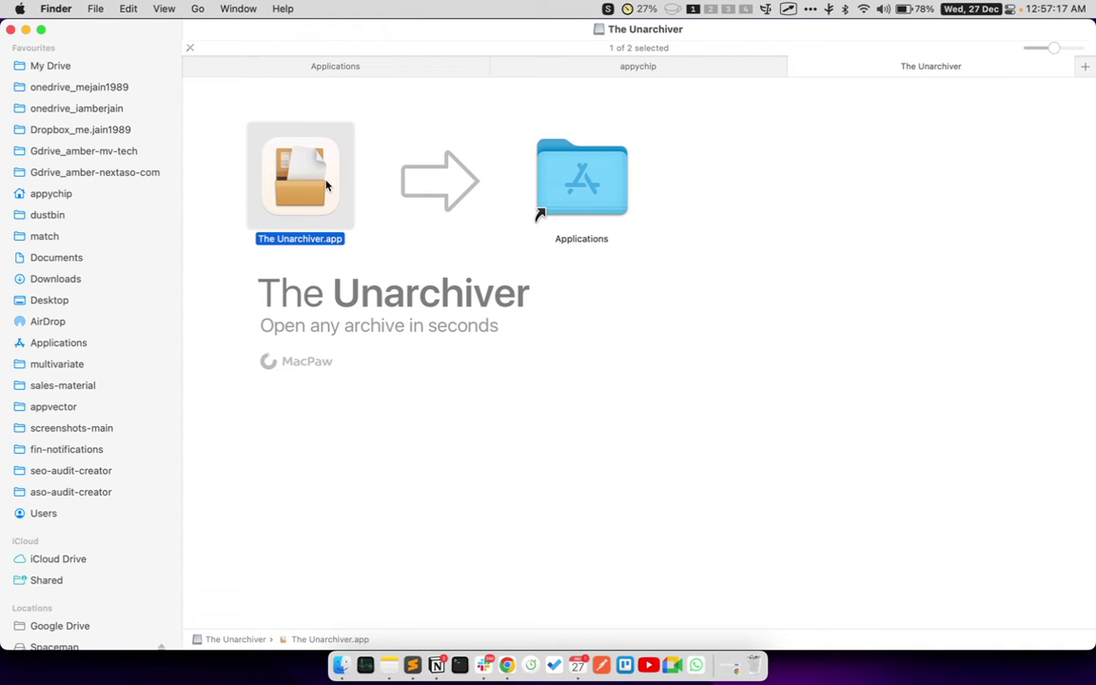
drag(326, 185, 589, 200)
Search Launchpad for 'Unar', launch The Unarchiver, and accept the downloaded-app security warning
key(F4)
key(Escape)
key(F4)
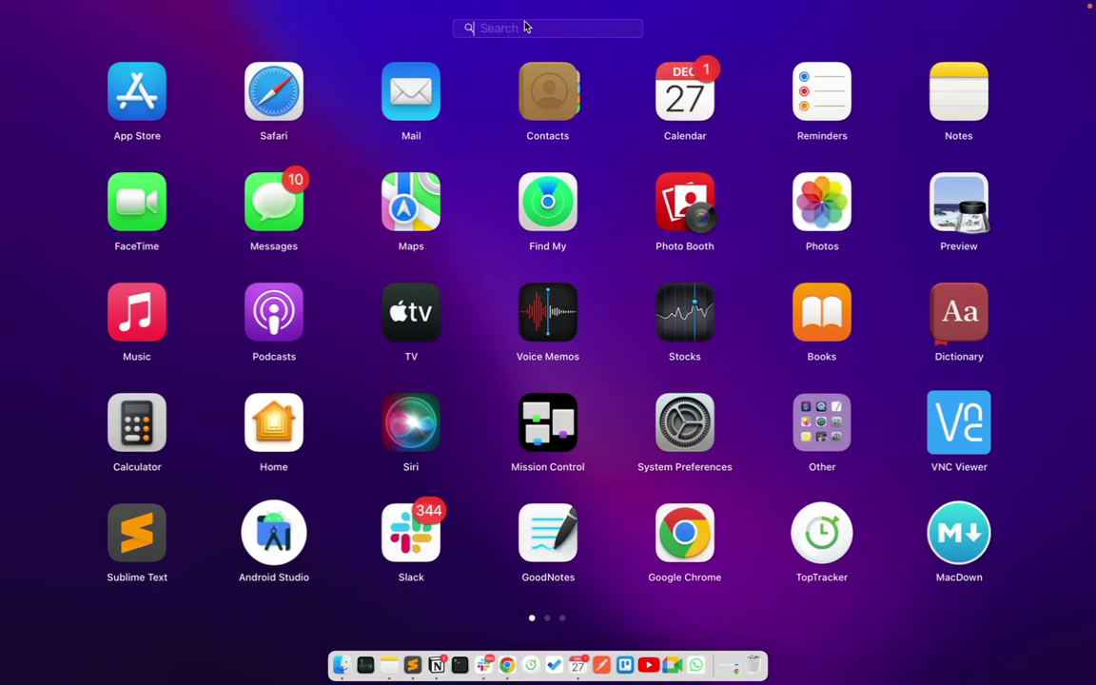
text(Unar)
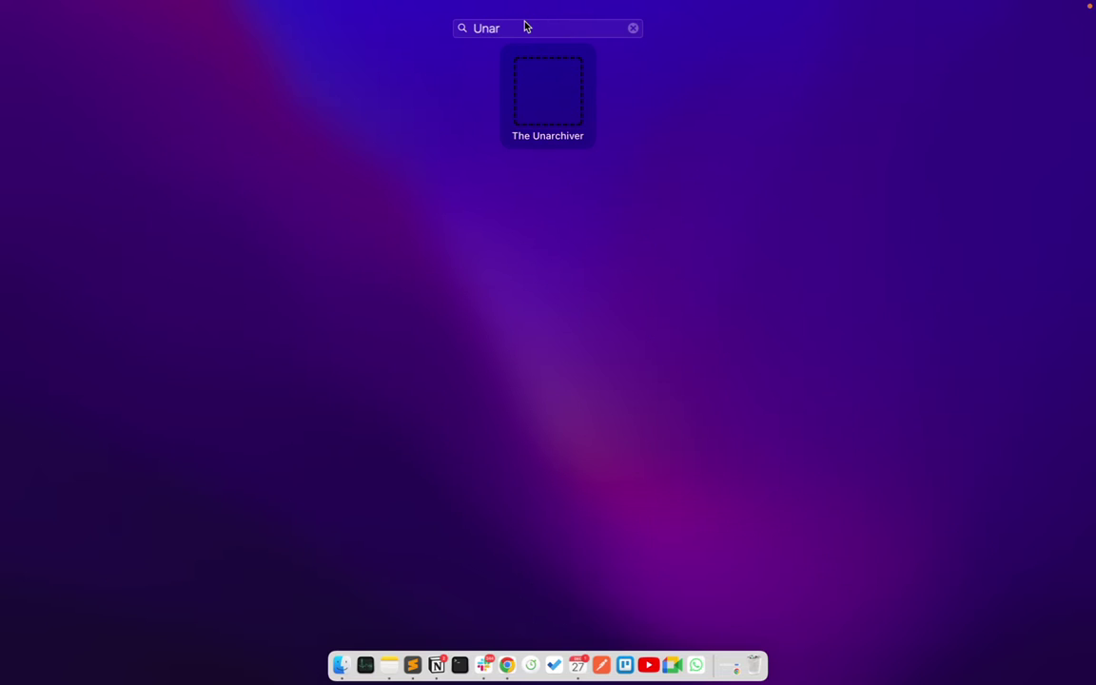
click(554, 102)
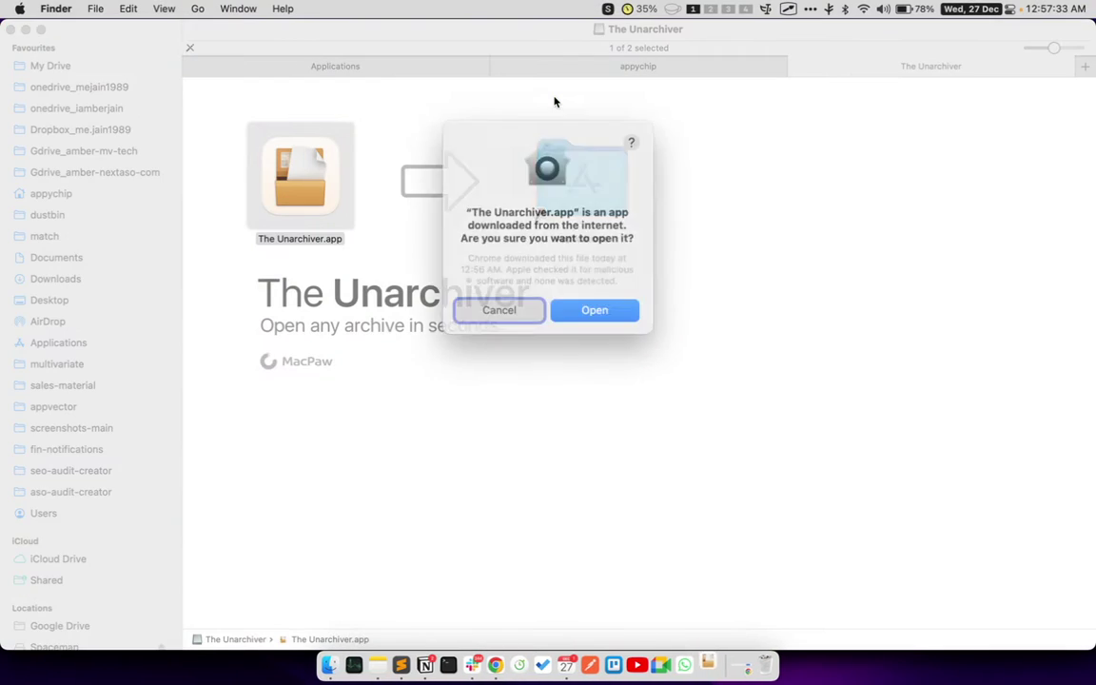
double_click(531, 226)
triple_click(530, 225)
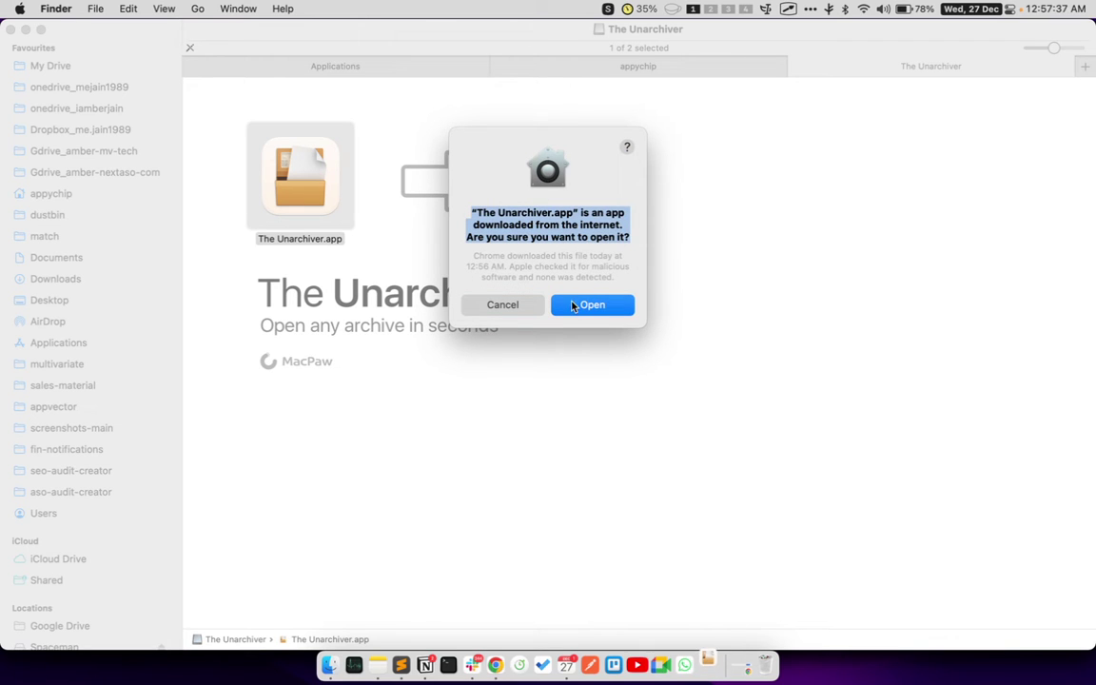
click(574, 305)
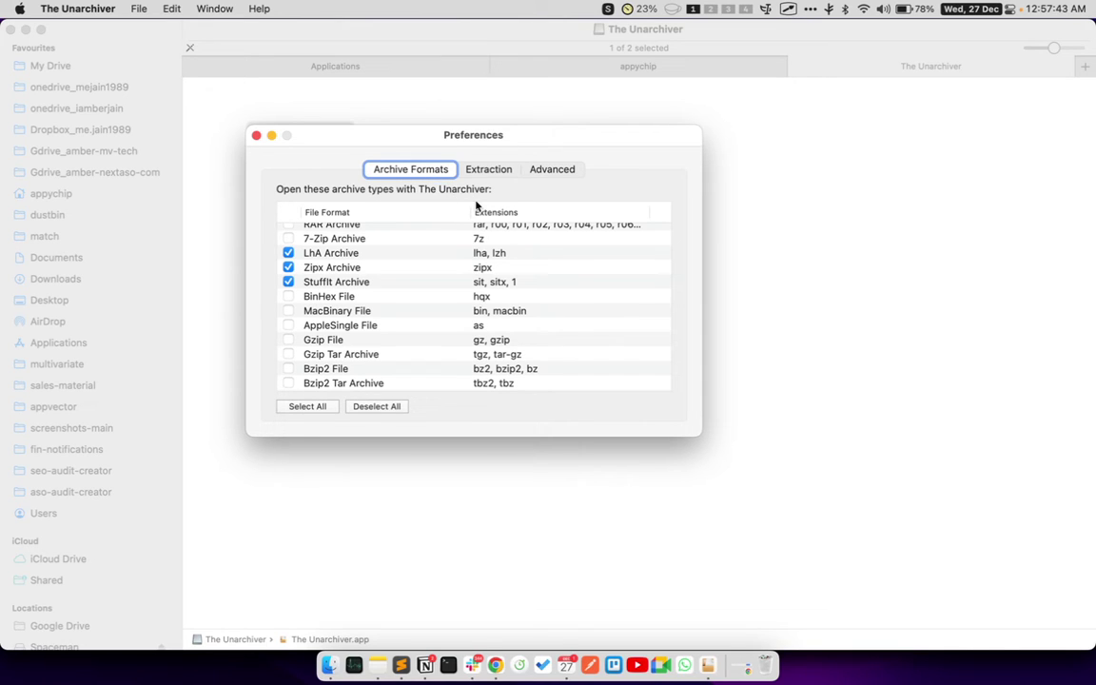
Make RAR and 7-Zip archives open with The Unarchiver
scroll(437, 340, up, 2)
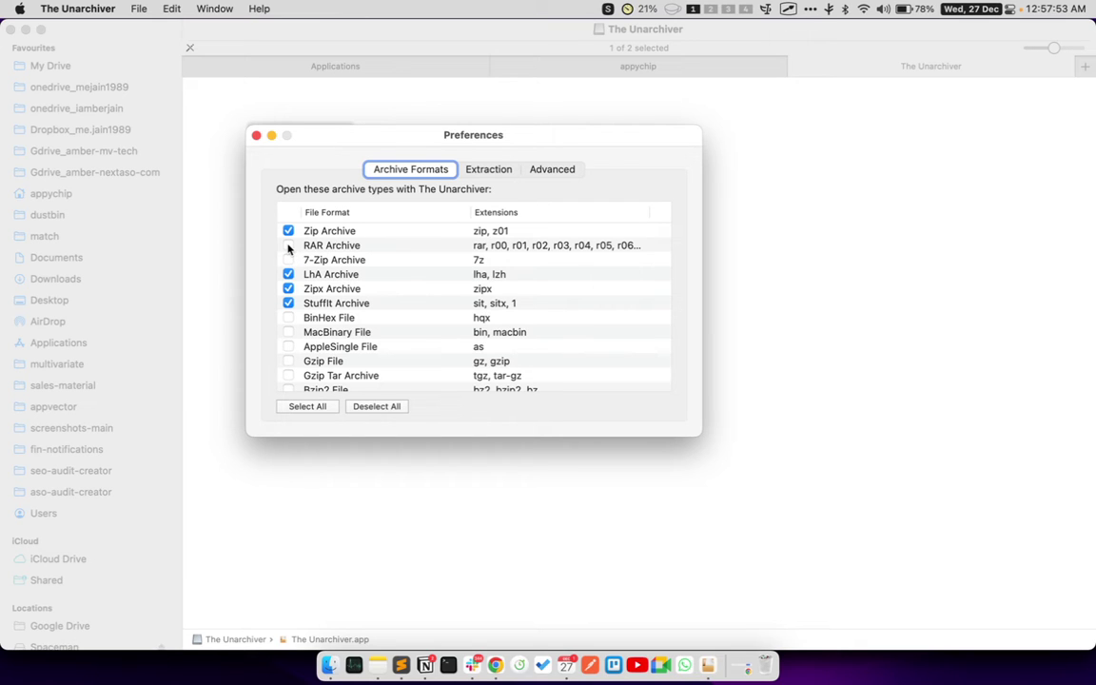
click(288, 245)
click(288, 260)
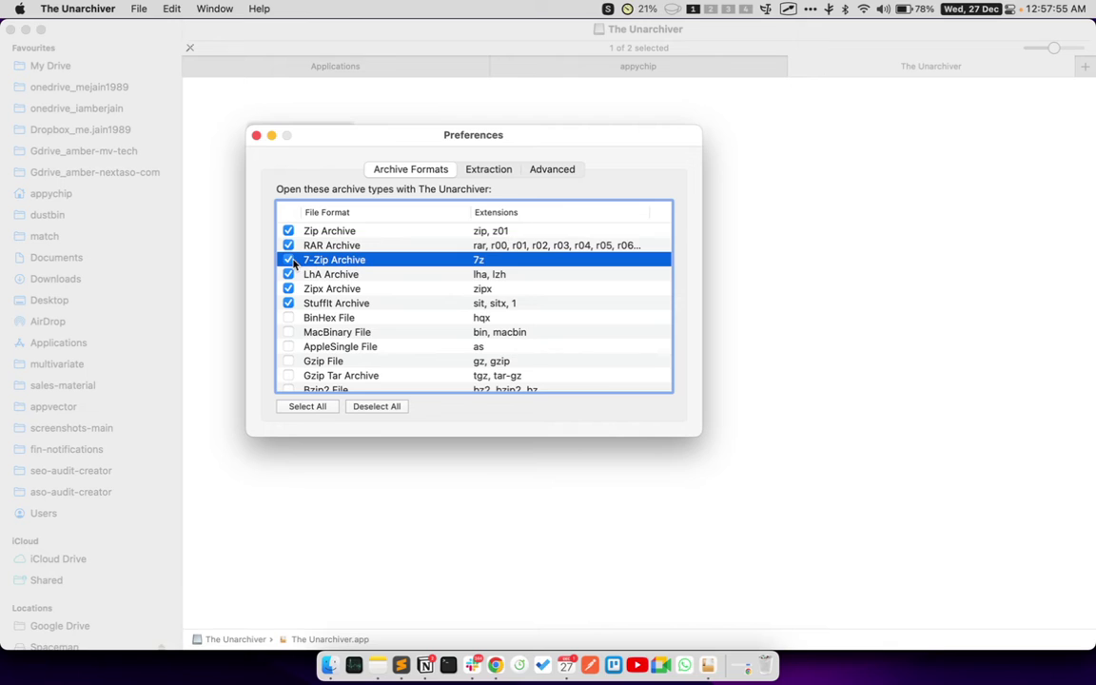
Enable Gzip, Gzip Tar, Bzip2, Bzip2 Tar, XZ, XZ Tar, Tar and ISO formats
scroll(291, 332, down, 5)
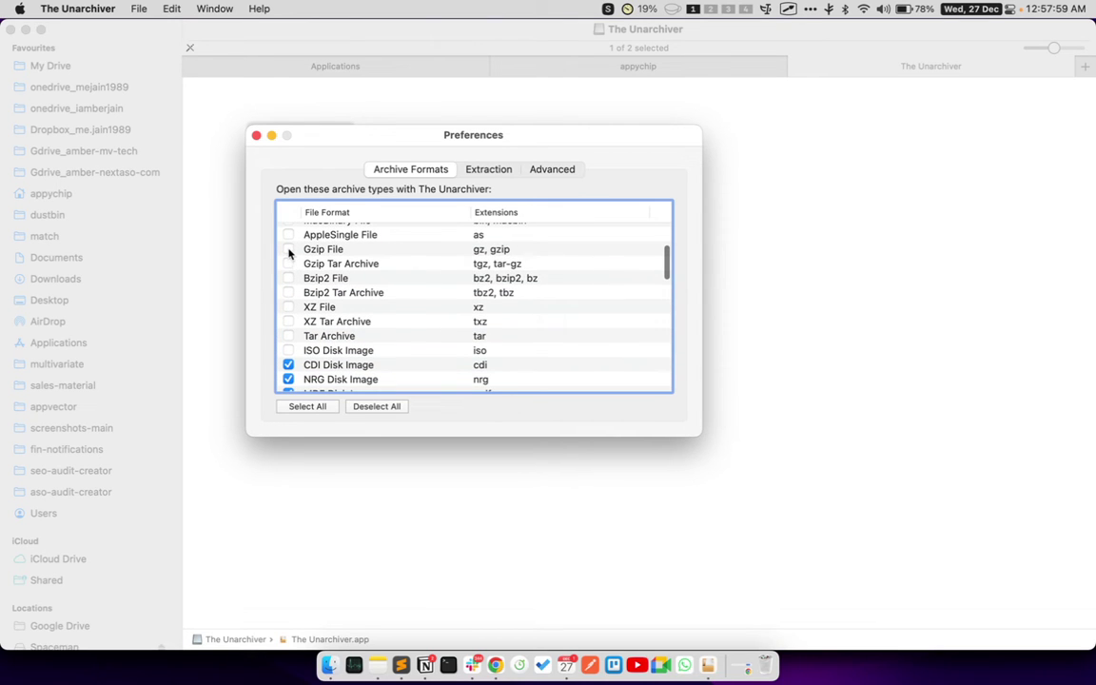
click(288, 249)
click(289, 263)
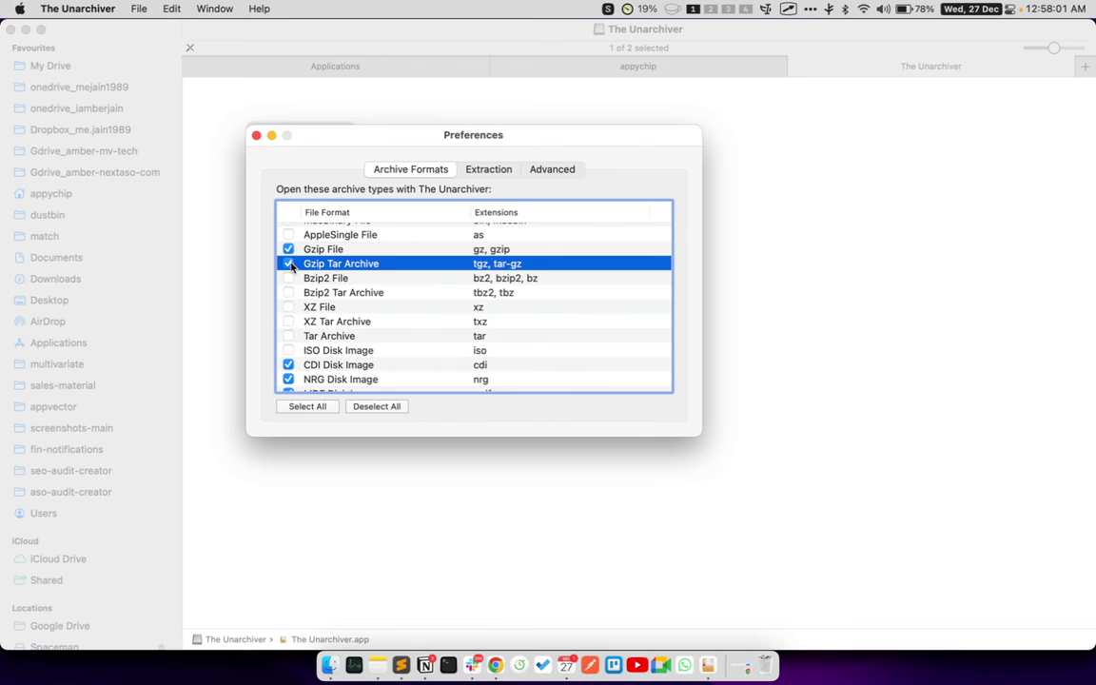
click(287, 279)
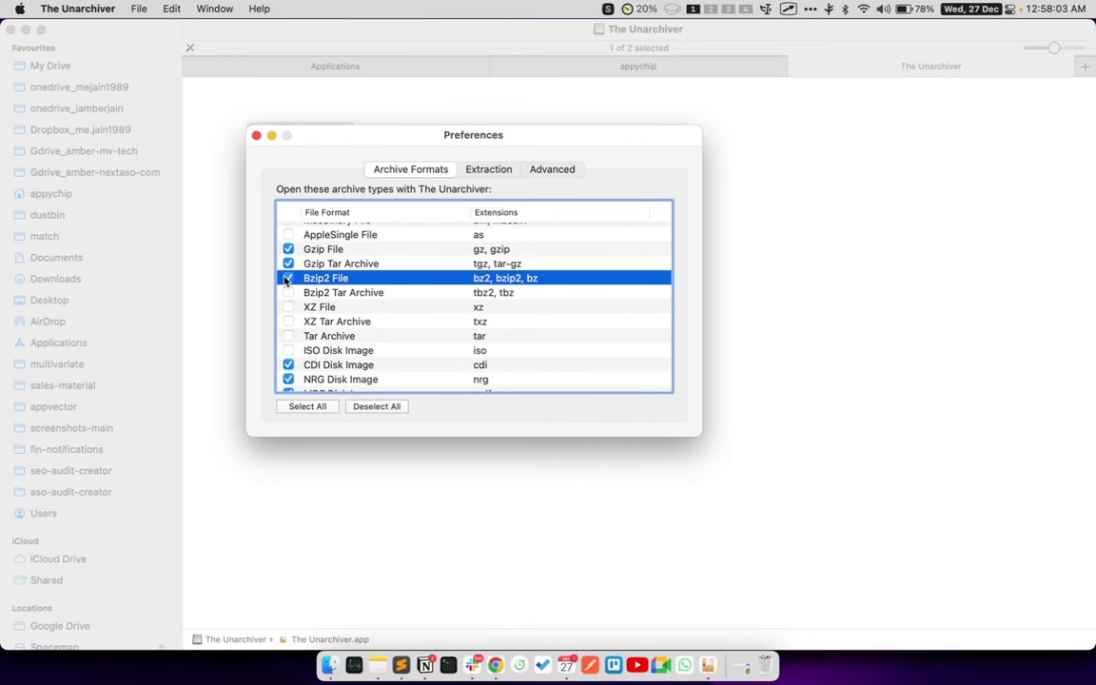
click(289, 294)
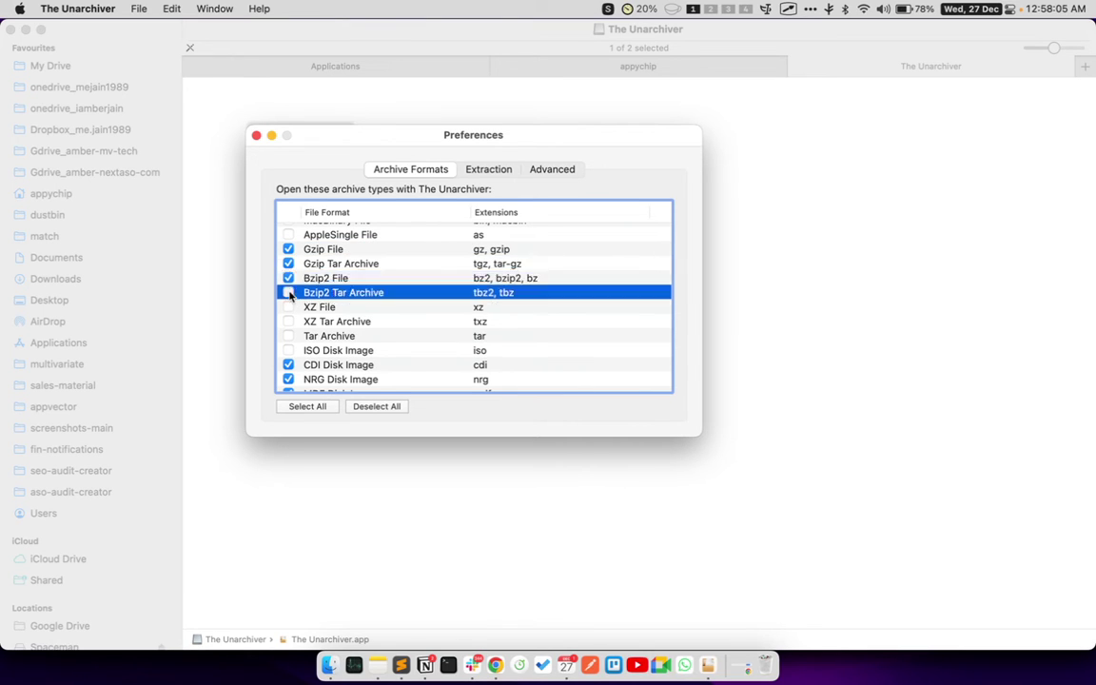
click(288, 308)
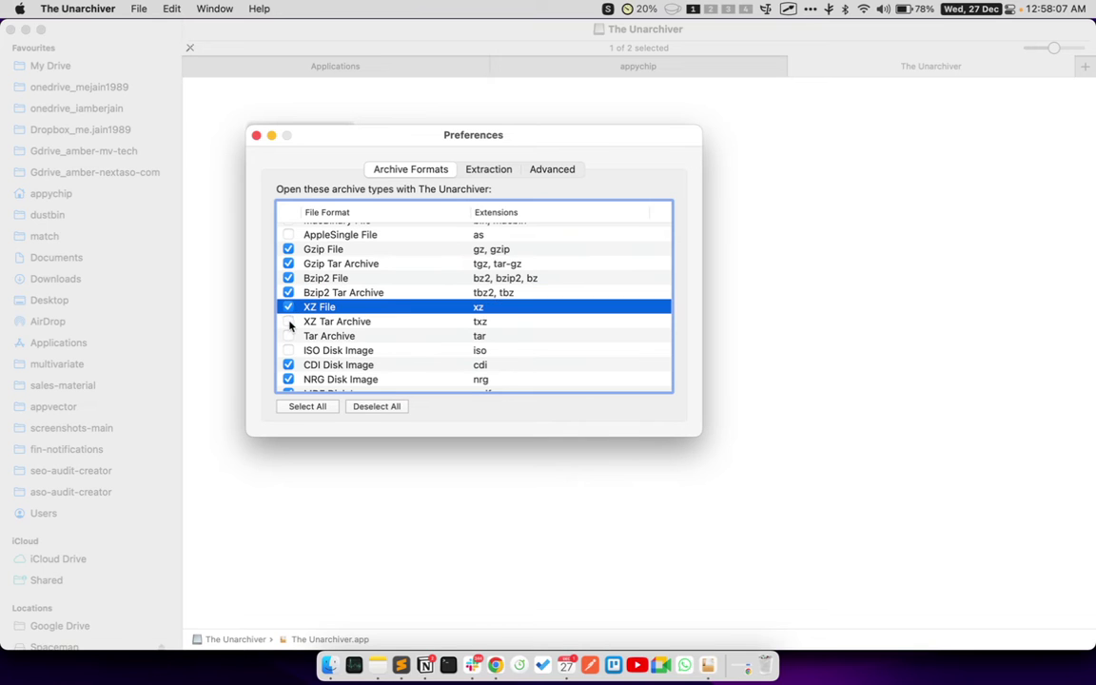
click(289, 322)
click(288, 336)
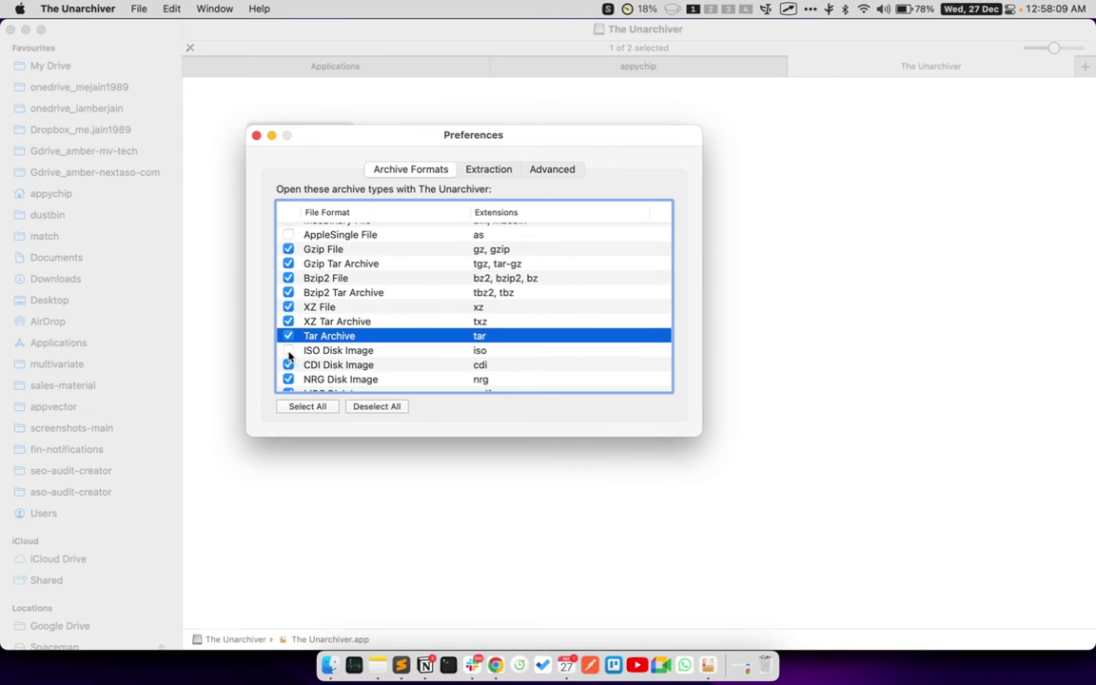
click(289, 351)
Also enable GNU Tar Archive and show the Extraction settings
scroll(314, 305, down, 5)
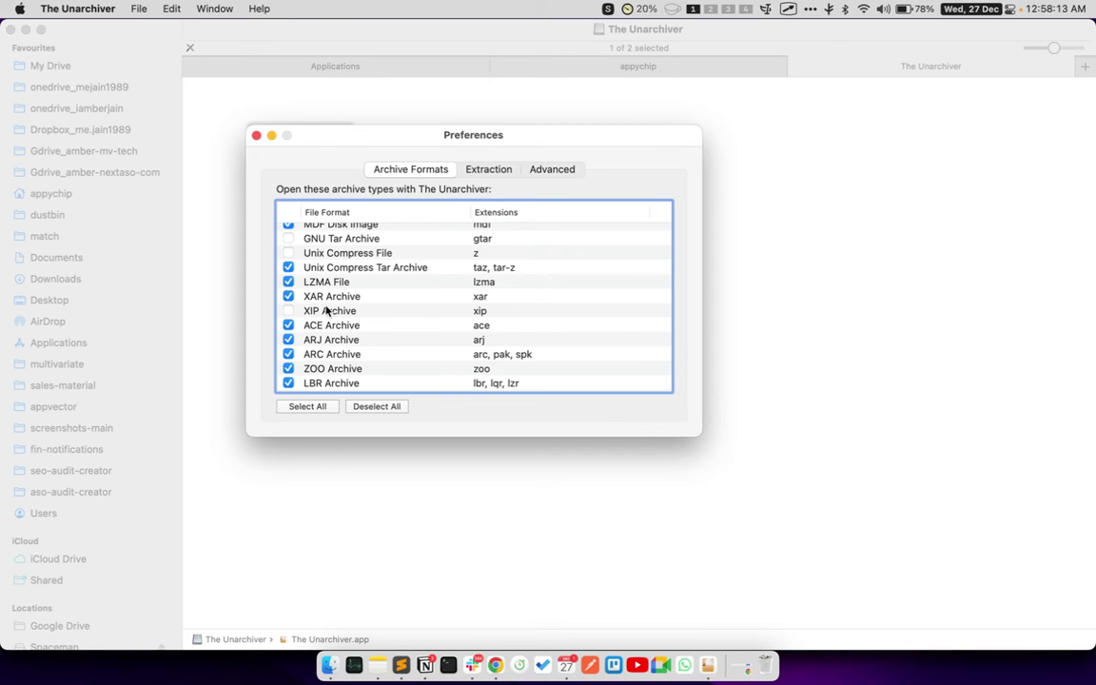
click(289, 238)
scroll(350, 373, down, 3)
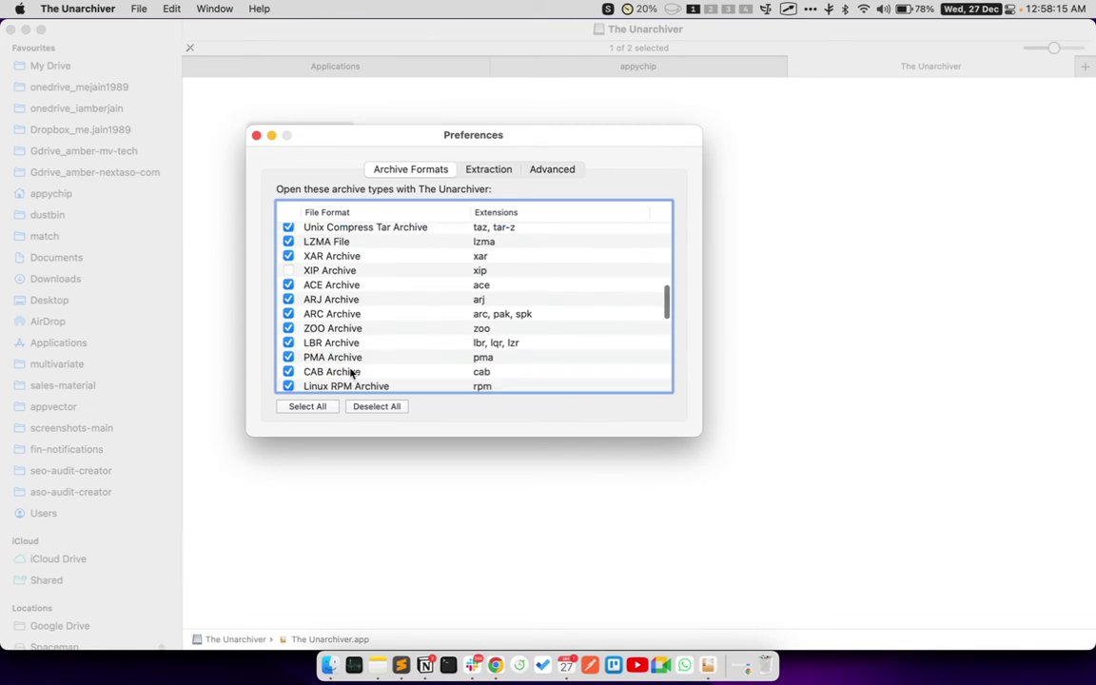
scroll(352, 373, down, 10)
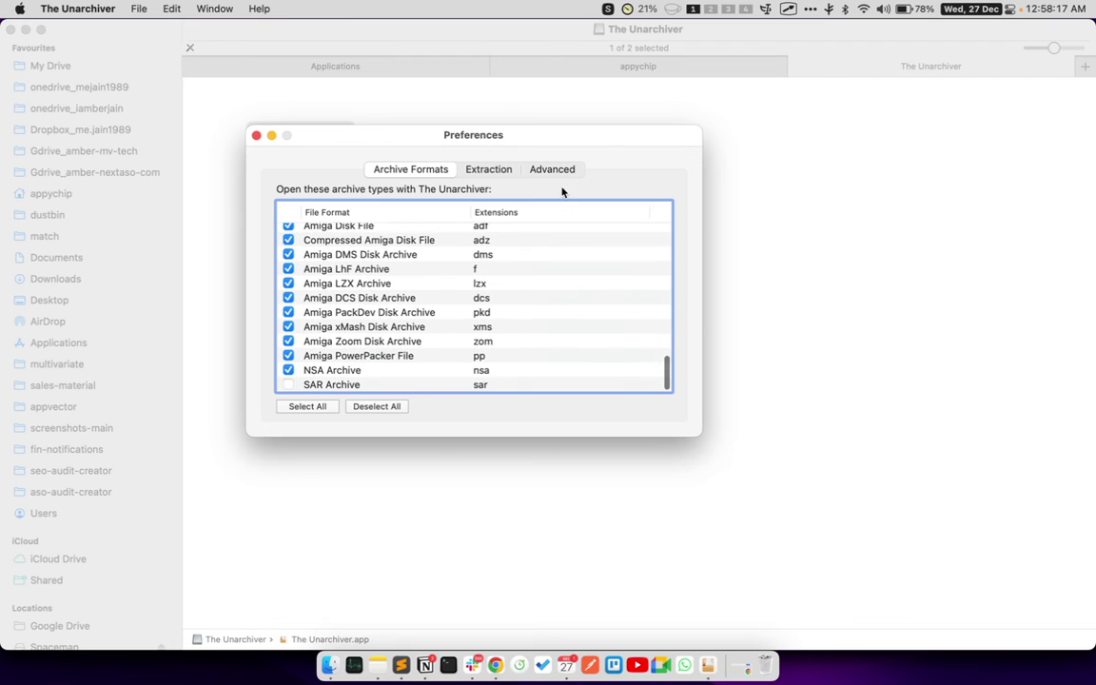
scroll(416, 295, up, 15)
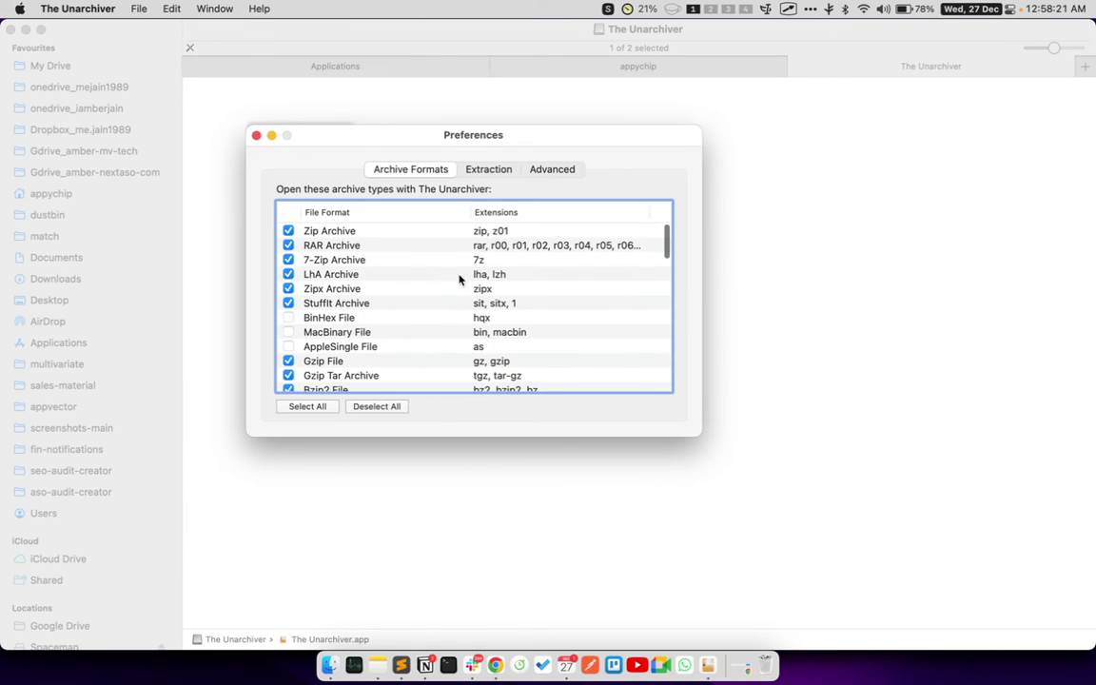
click(488, 172)
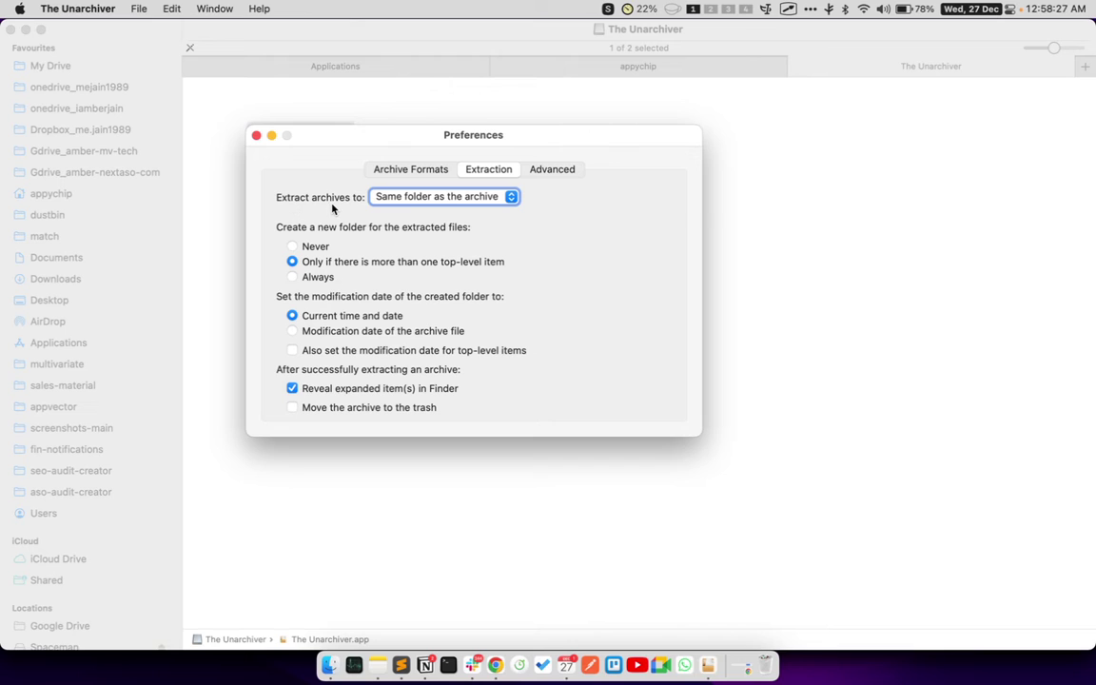
Keep extracting beside the archive, dismiss Chrome's CPU warning, and set 'Create a new folder' to Always
click(447, 196)
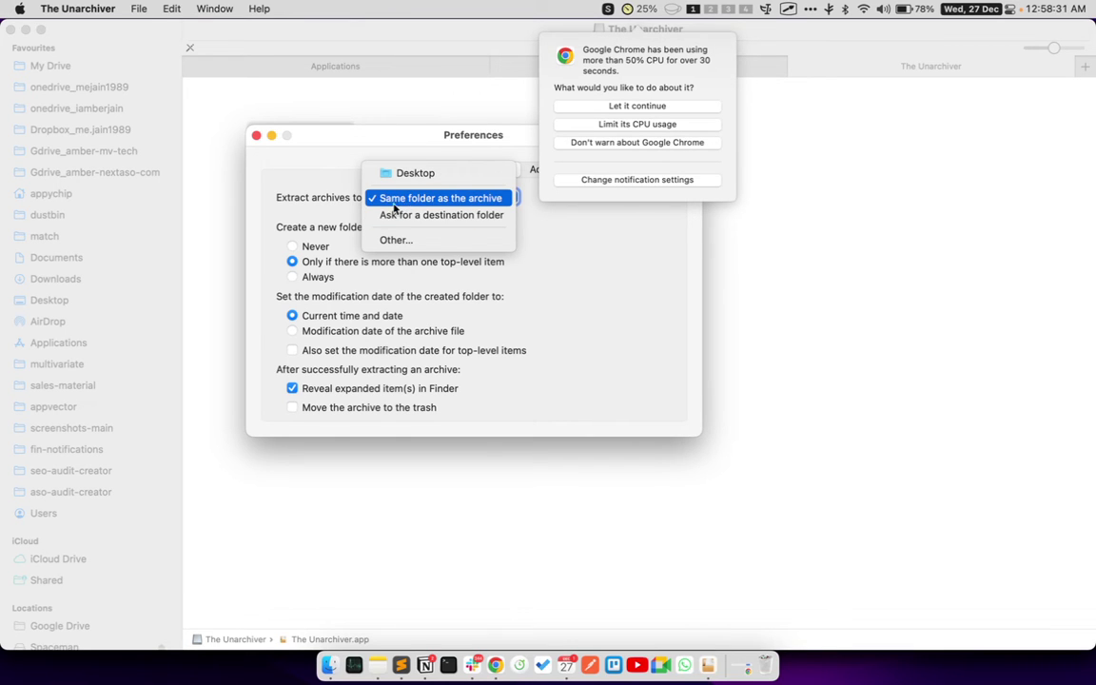
click(618, 189)
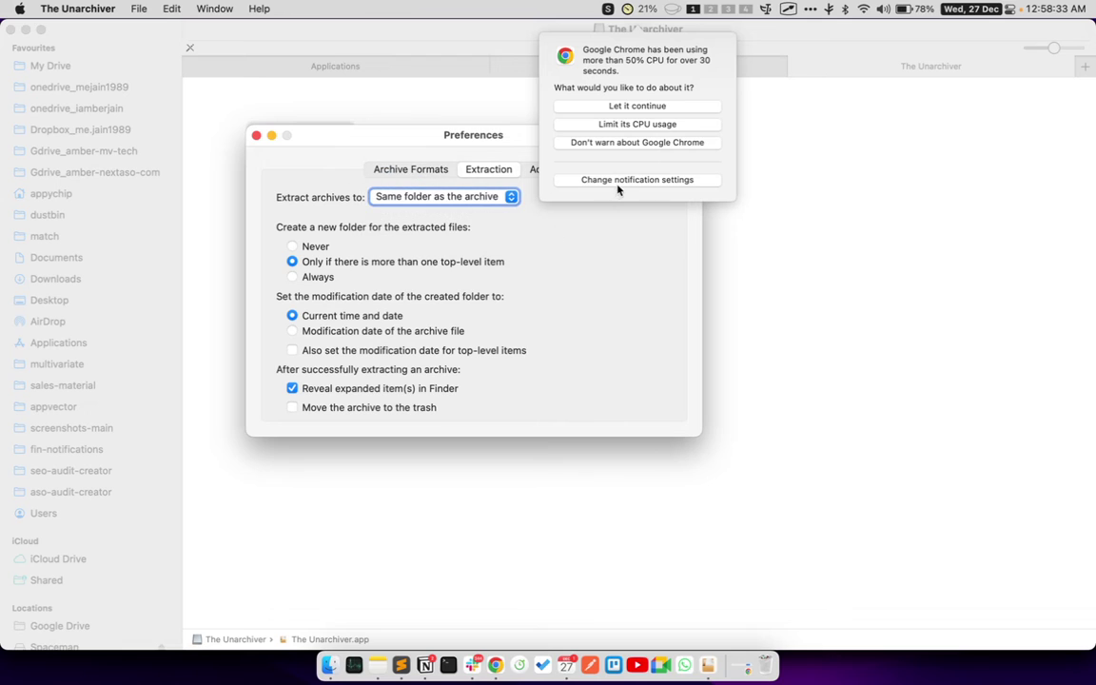
click(630, 107)
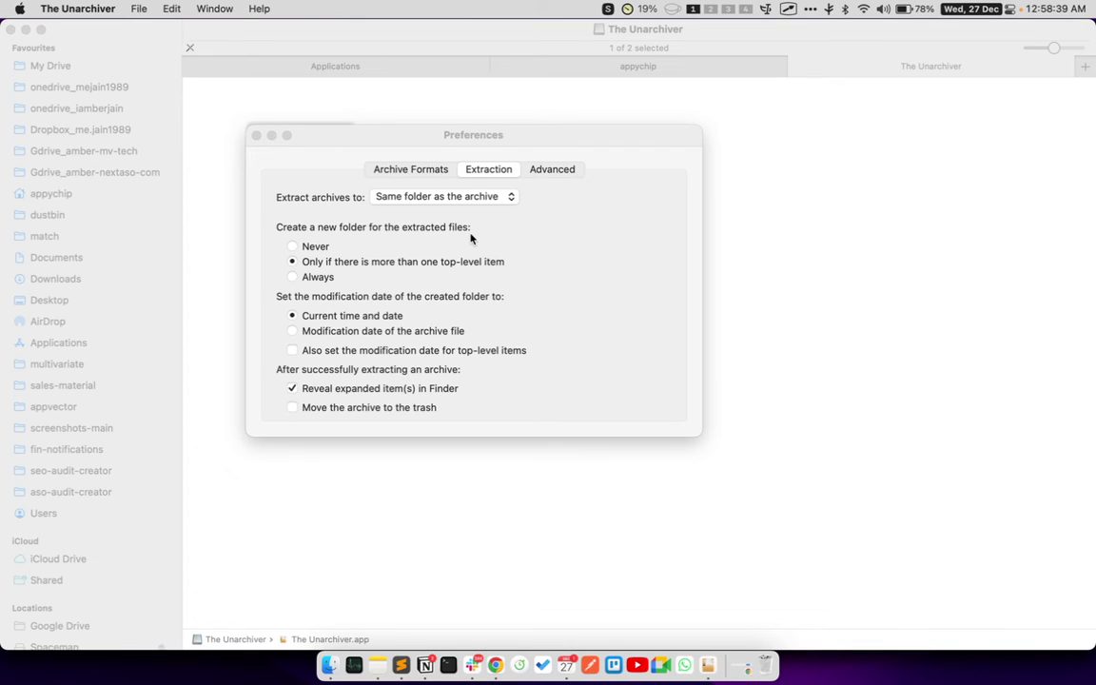
click(308, 276)
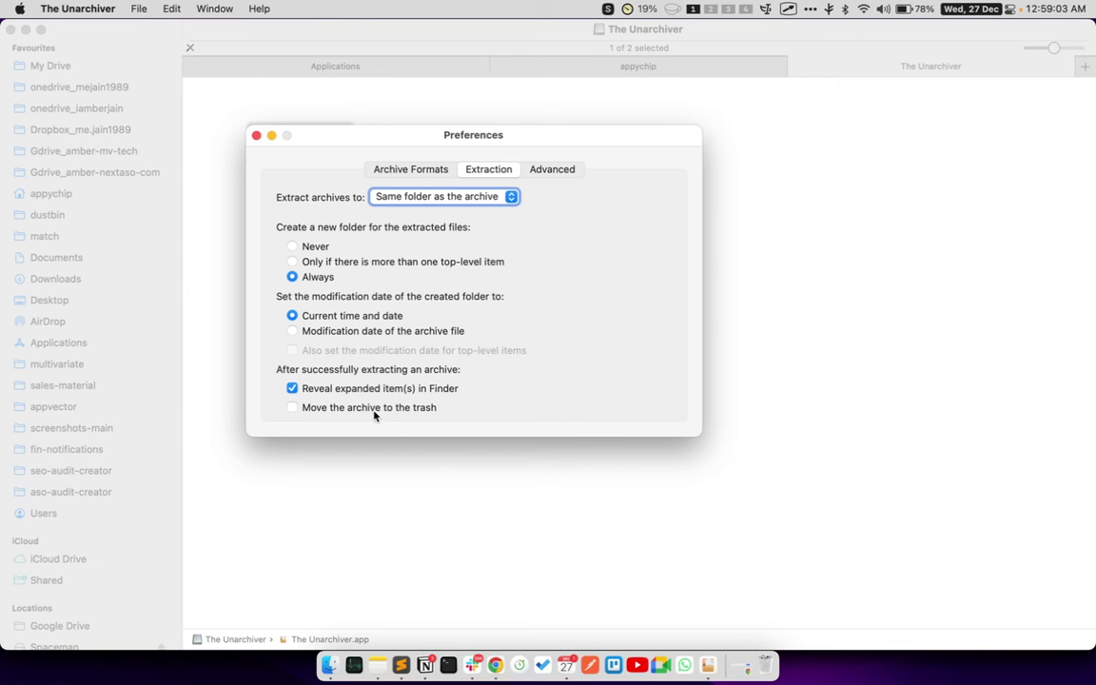
View the Advanced settings, close Preferences, and deselect The Unarchiver.app in Finder
click(549, 169)
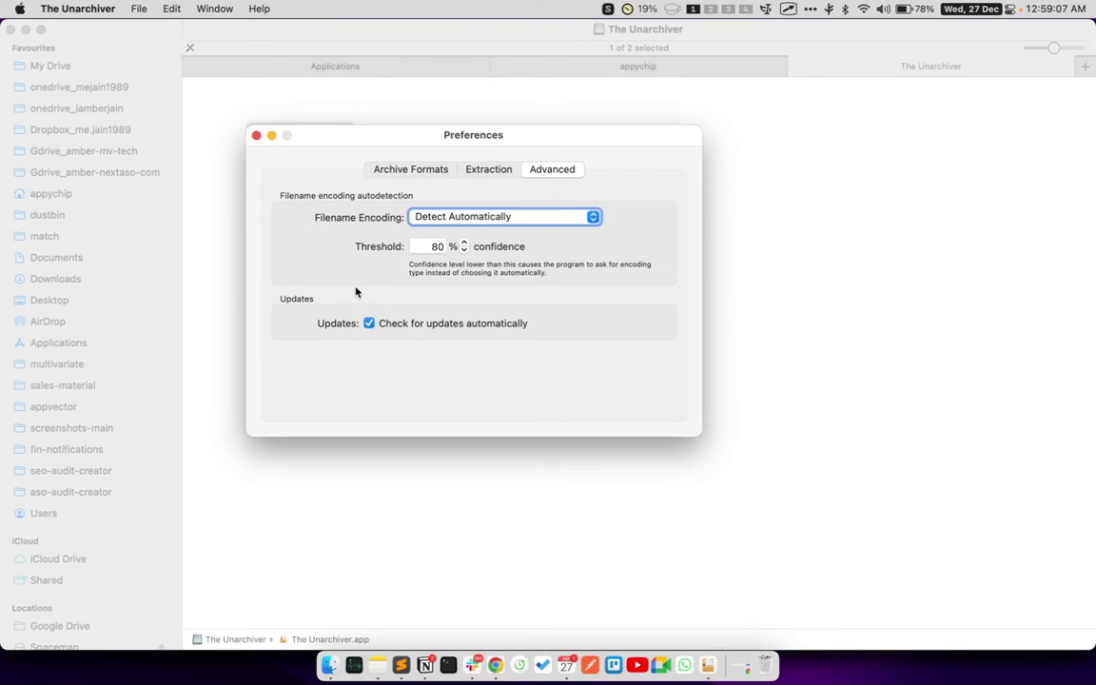
click(255, 136)
click(426, 367)
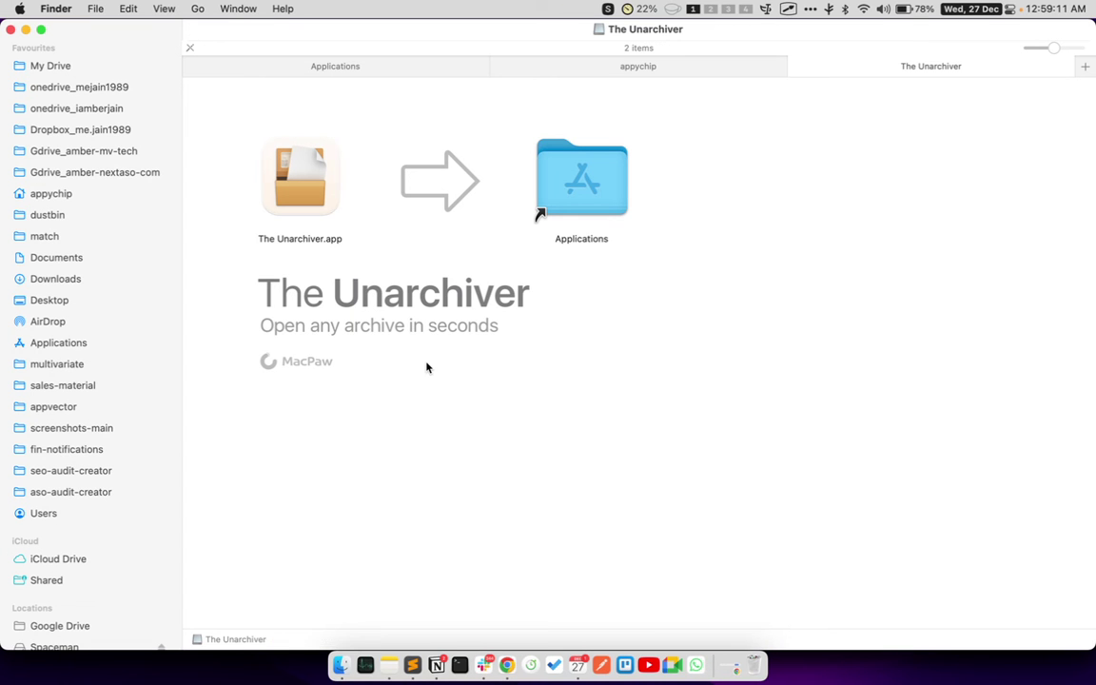
In the appychip folder, open Maccy.app (1).zip with The Unarchiver.app via Open With
click(712, 64)
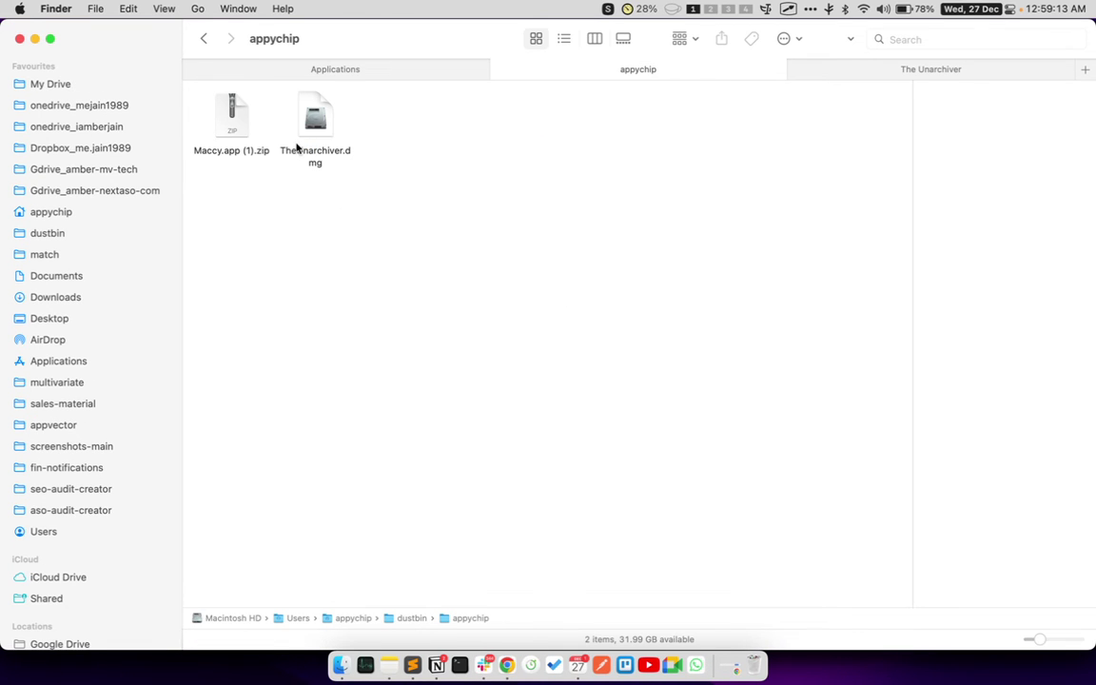
click(245, 154)
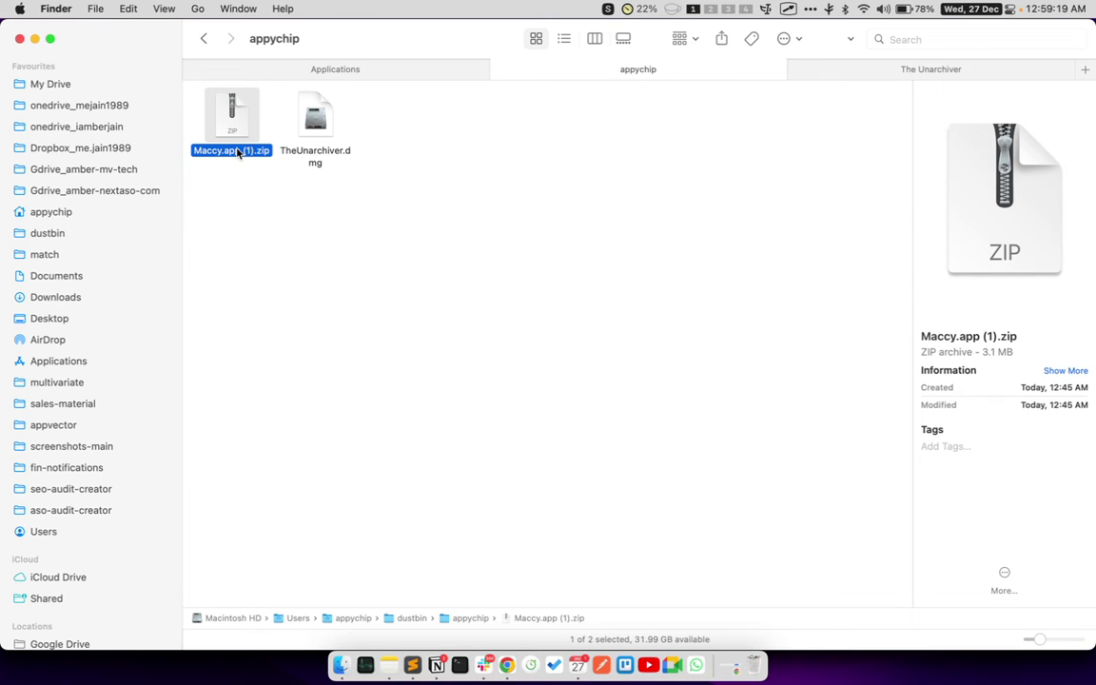
right_click(238, 153)
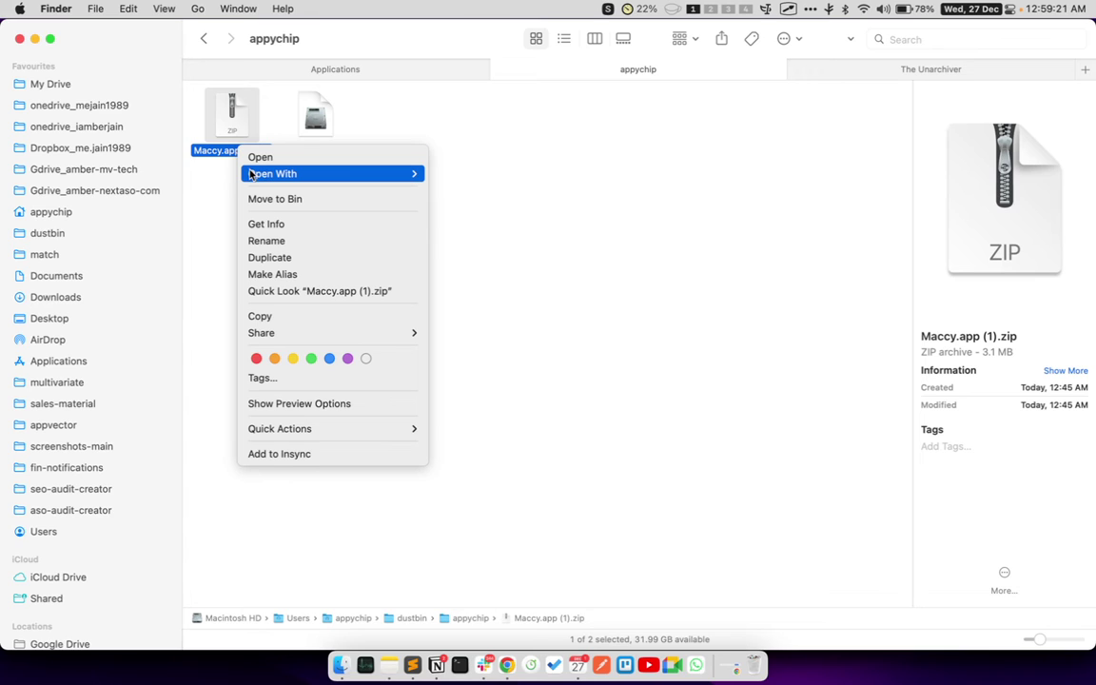
mouse_move(251, 174)
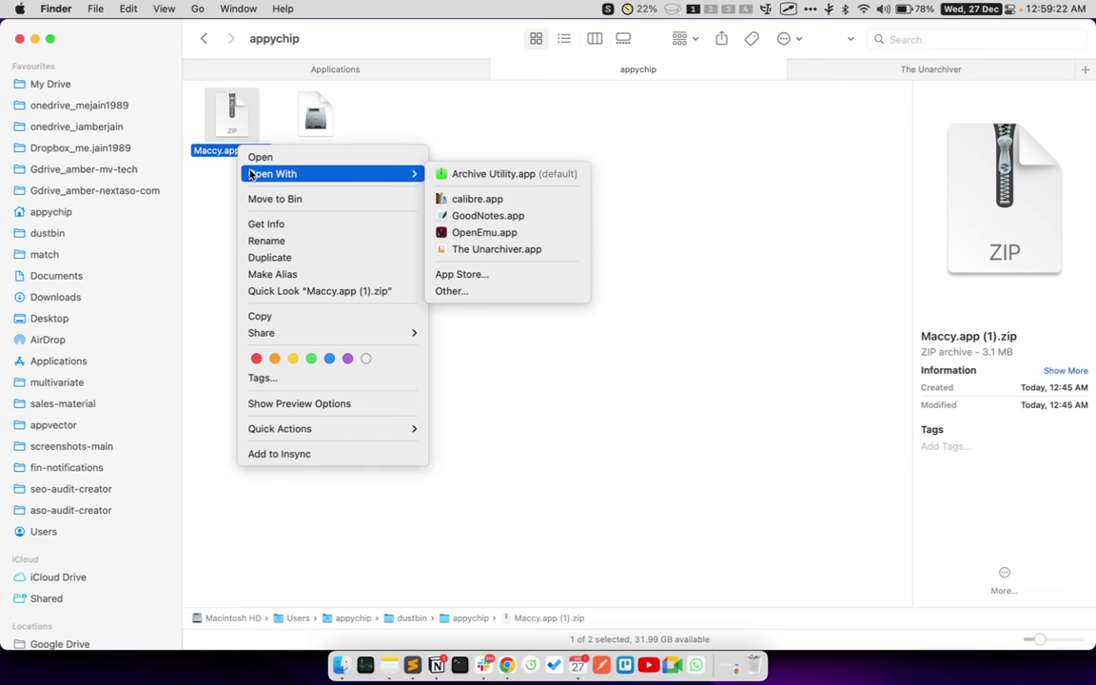
click(513, 250)
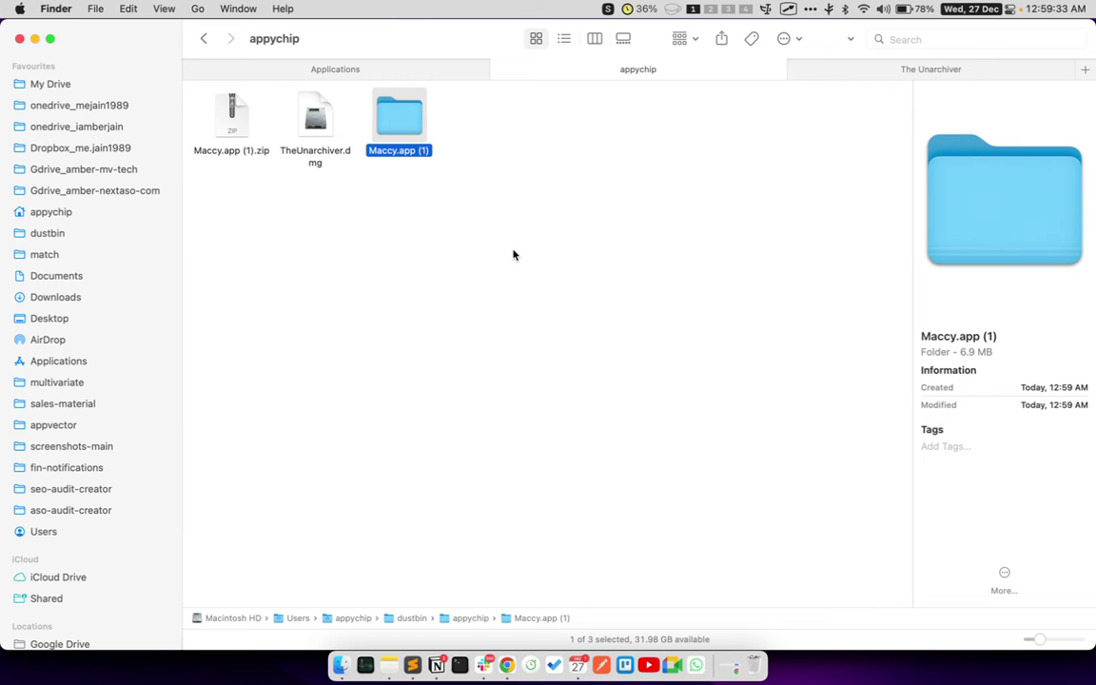
Open the extracted Maccy.app (1) folder and select the Maccy.app inside it
click(250, 156)
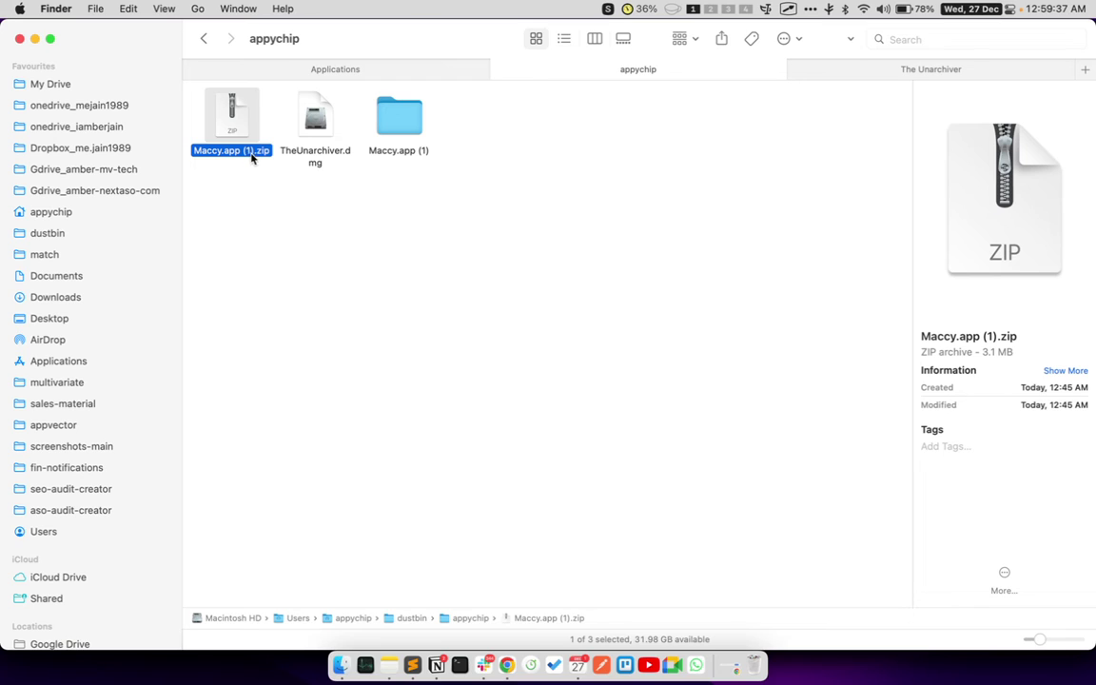
click(385, 152)
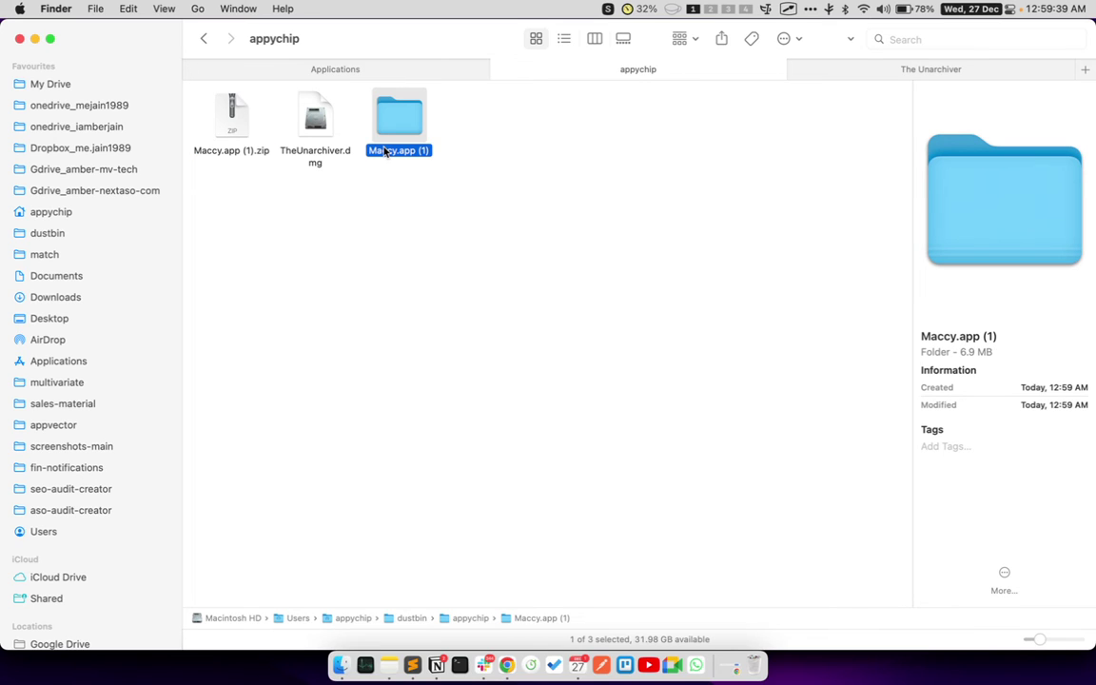
double_click(385, 157)
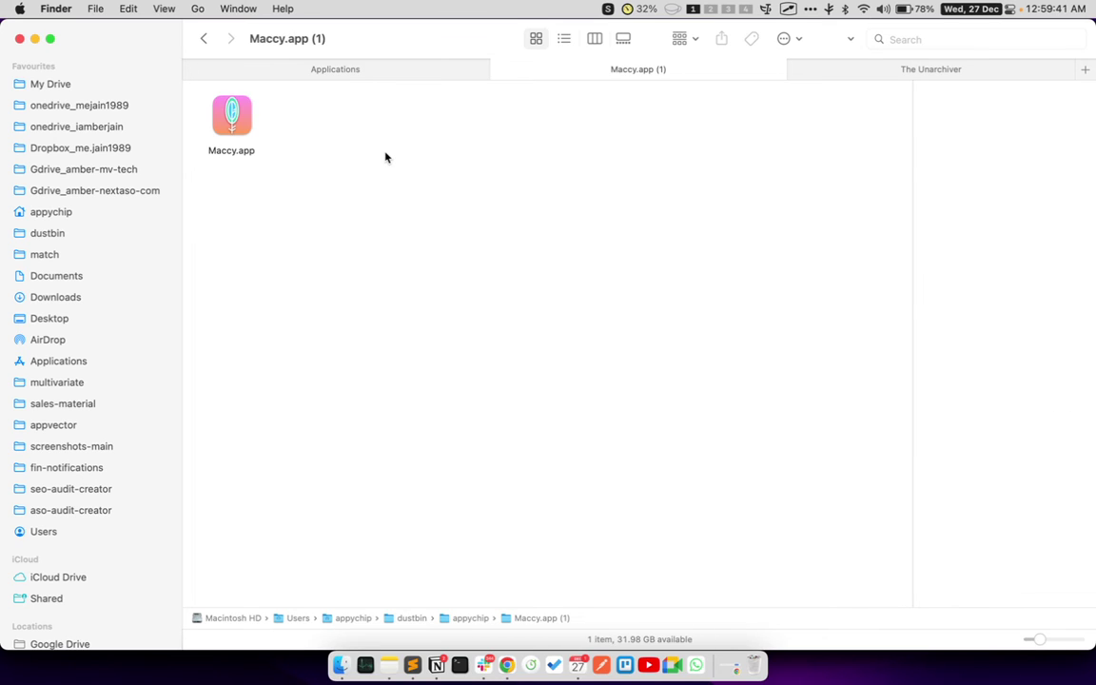
click(237, 157)
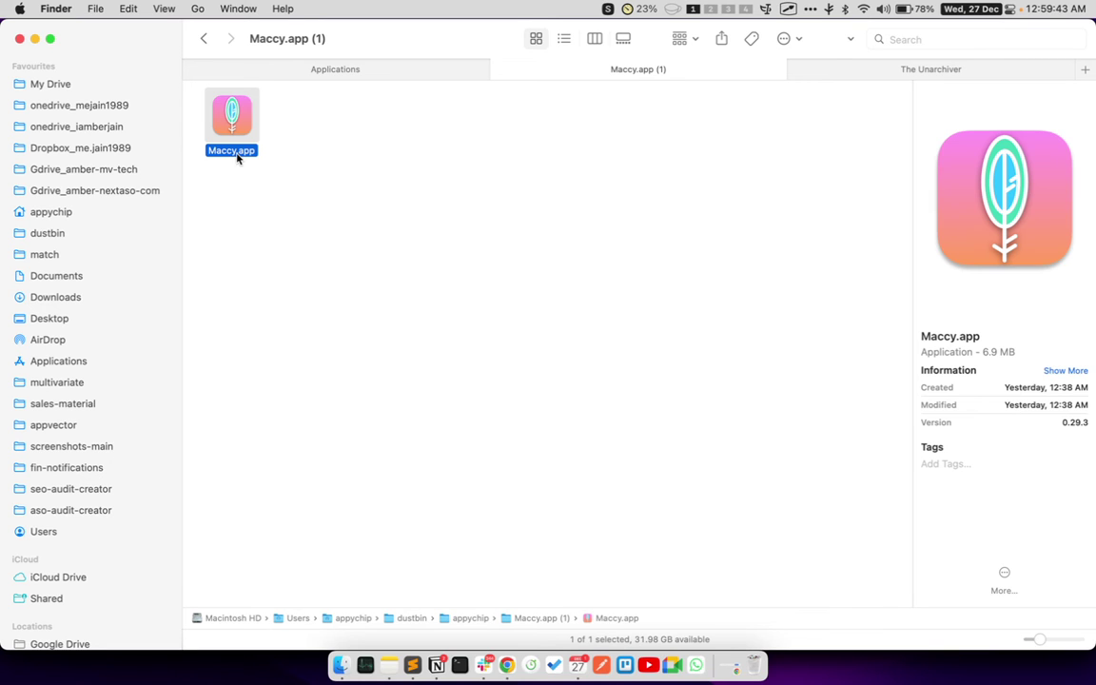
Navigate back and forward, reopen Maccy.app (1), and inspect Maccy.app's context menu
click(206, 40)
click(205, 40)
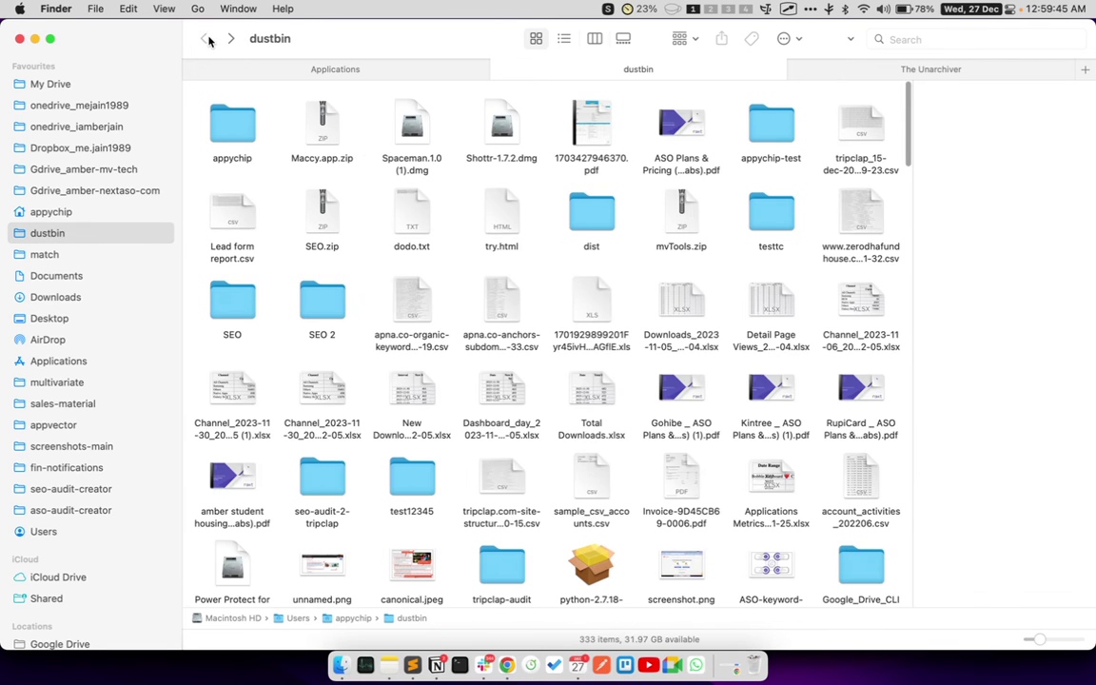
click(231, 39)
double_click(390, 138)
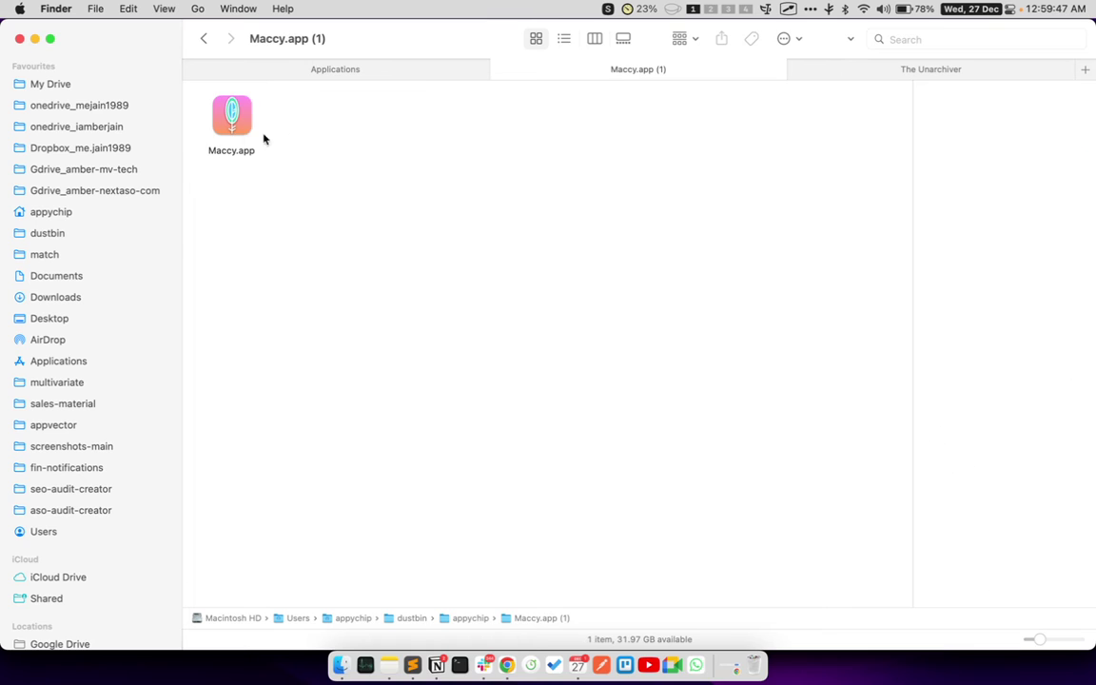
right_click(247, 139)
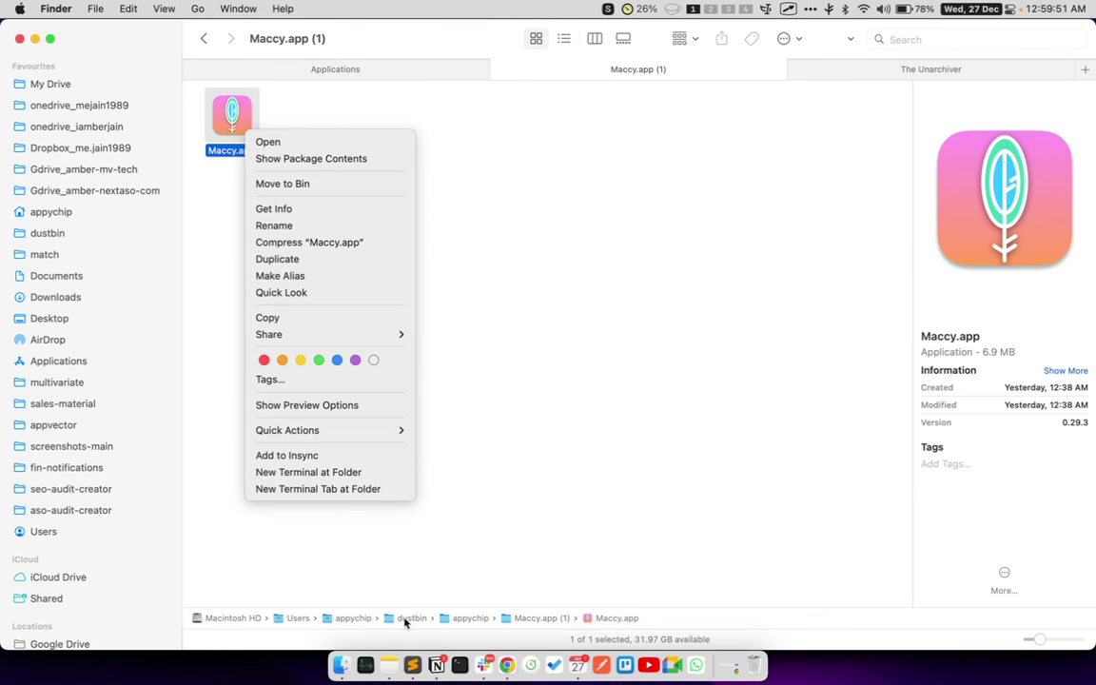
mouse_move(399, 431)
click(435, 159)
right_click(238, 116)
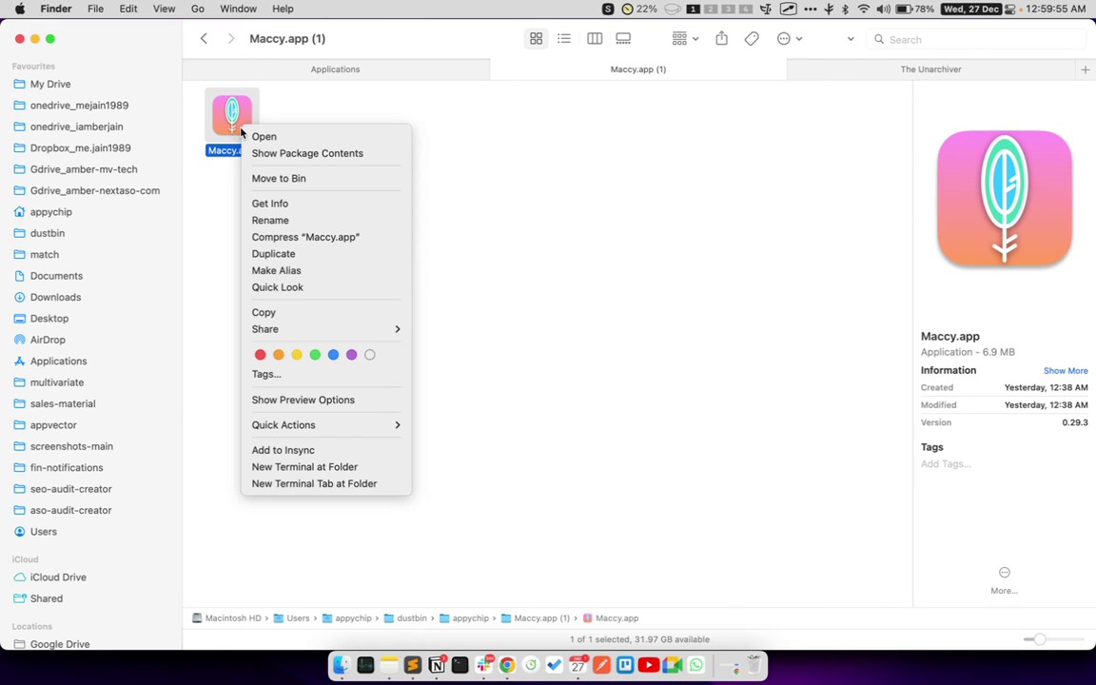
click(450, 158)
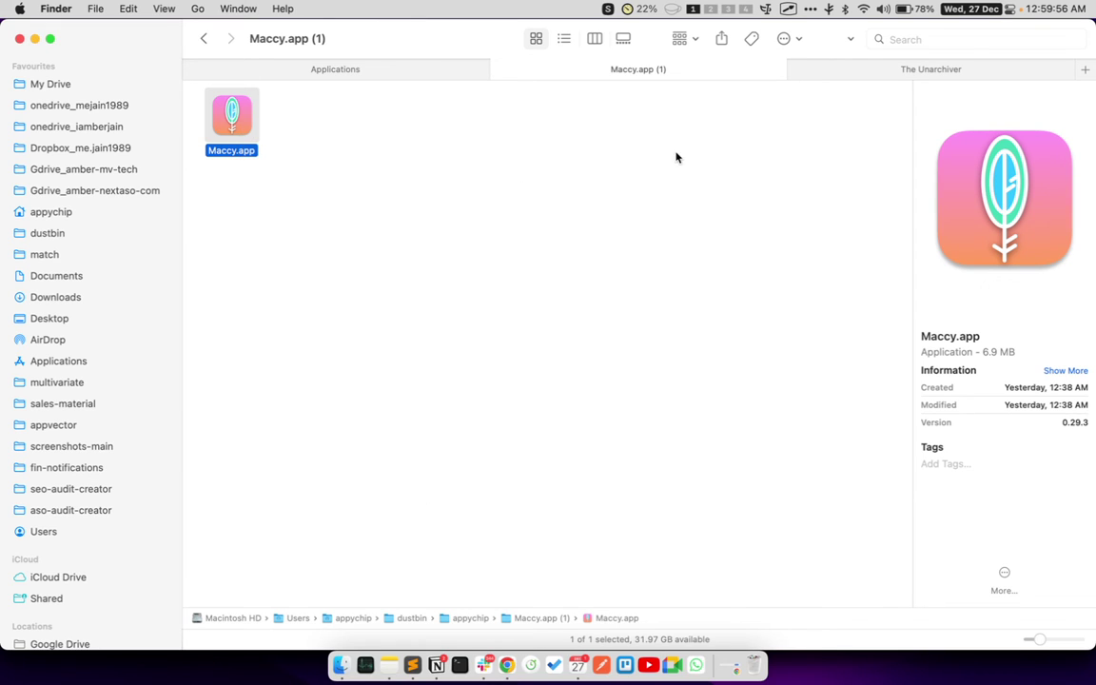
Revisit Maccy.app (1), then go back to appychip and select Maccy.app (1).zip
click(203, 38)
click(392, 150)
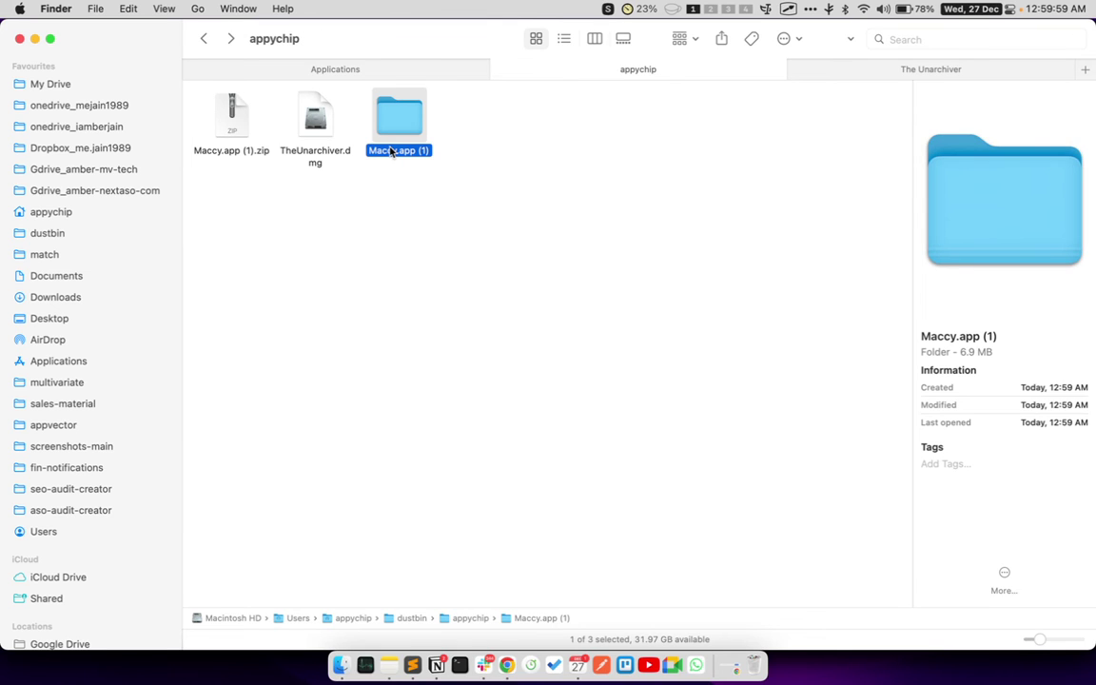
double_click(390, 152)
right_click(226, 102)
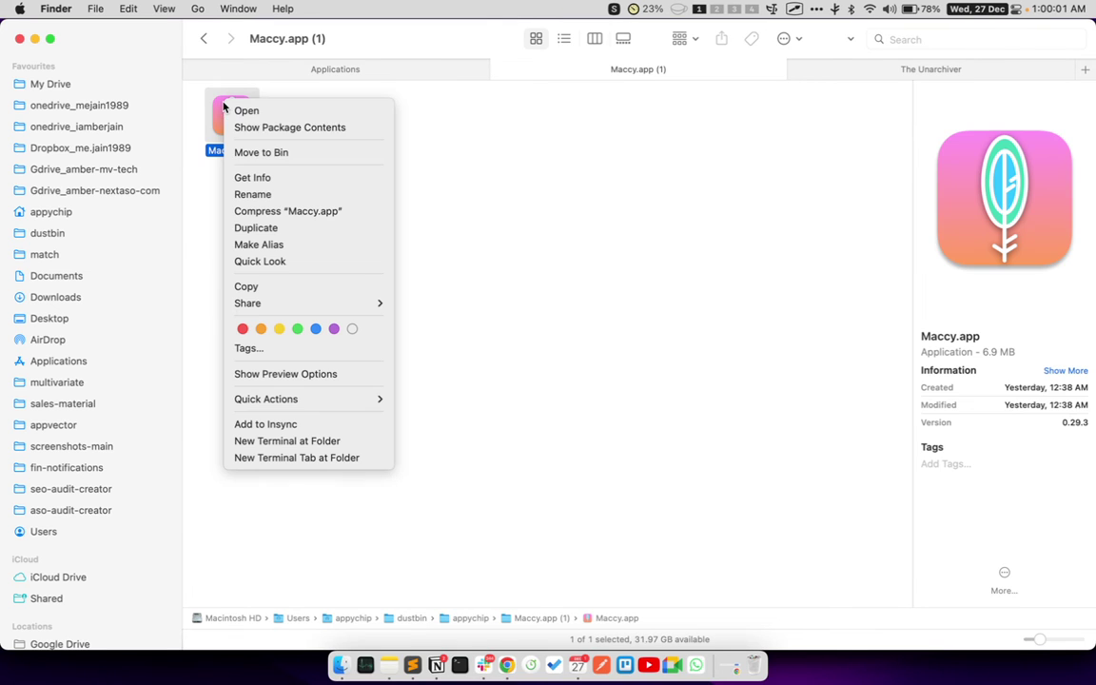
click(290, 152)
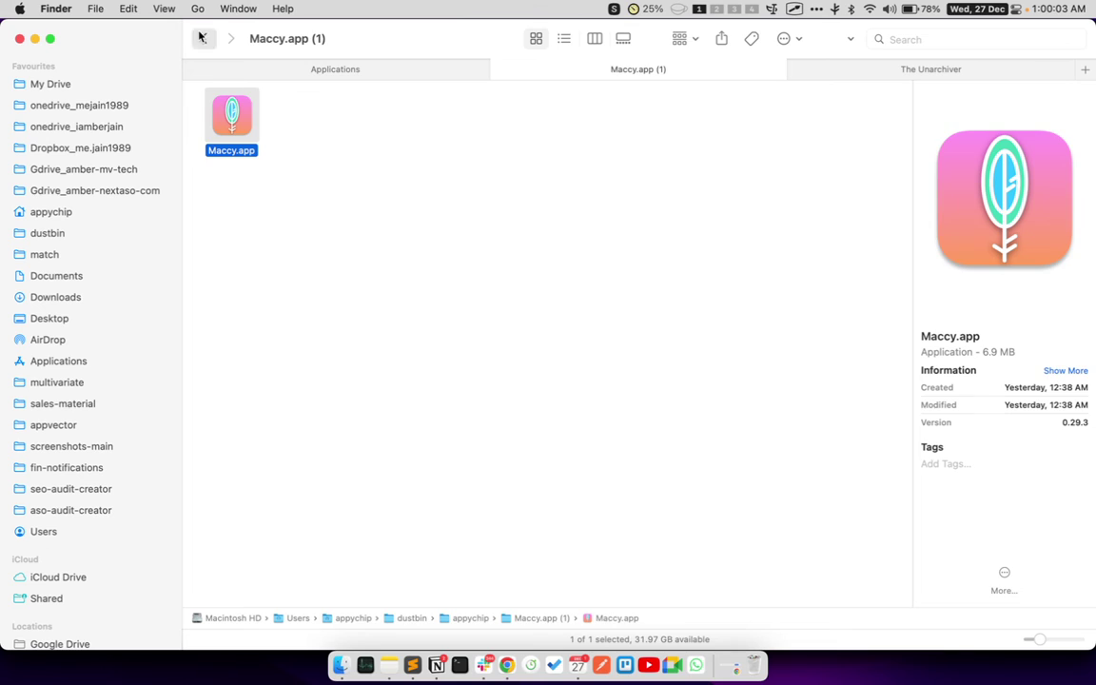
click(202, 38)
click(239, 116)
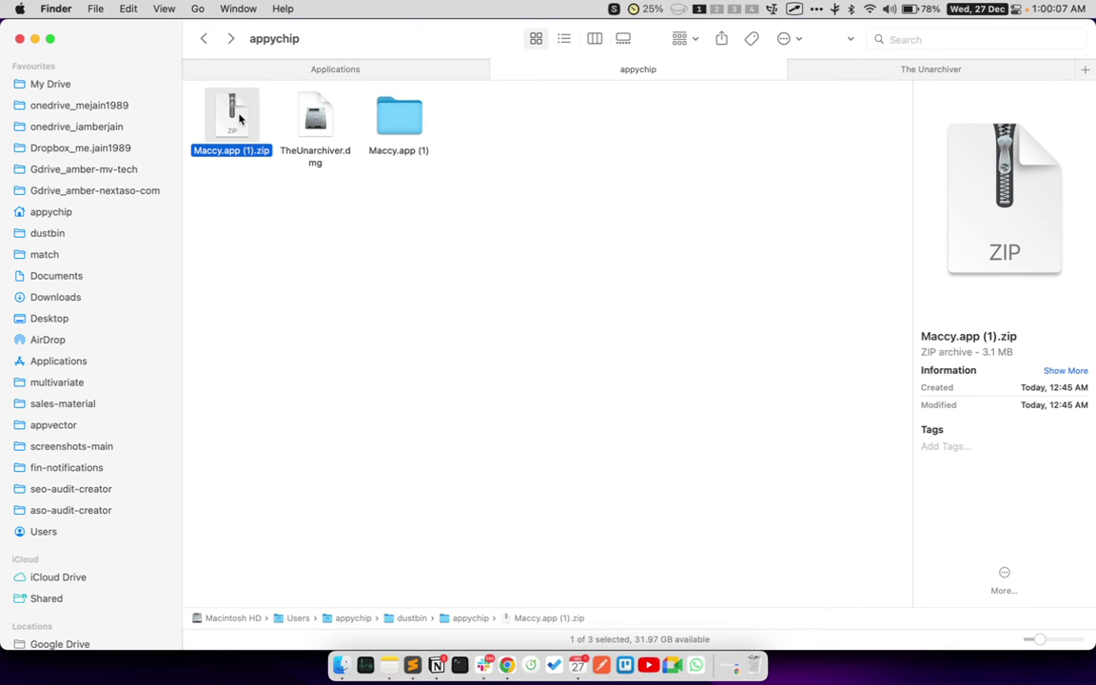
Expand Maccy.app (1).zip with the default archiver and move the new Maccy.app lower in the folder
right_click(246, 119)
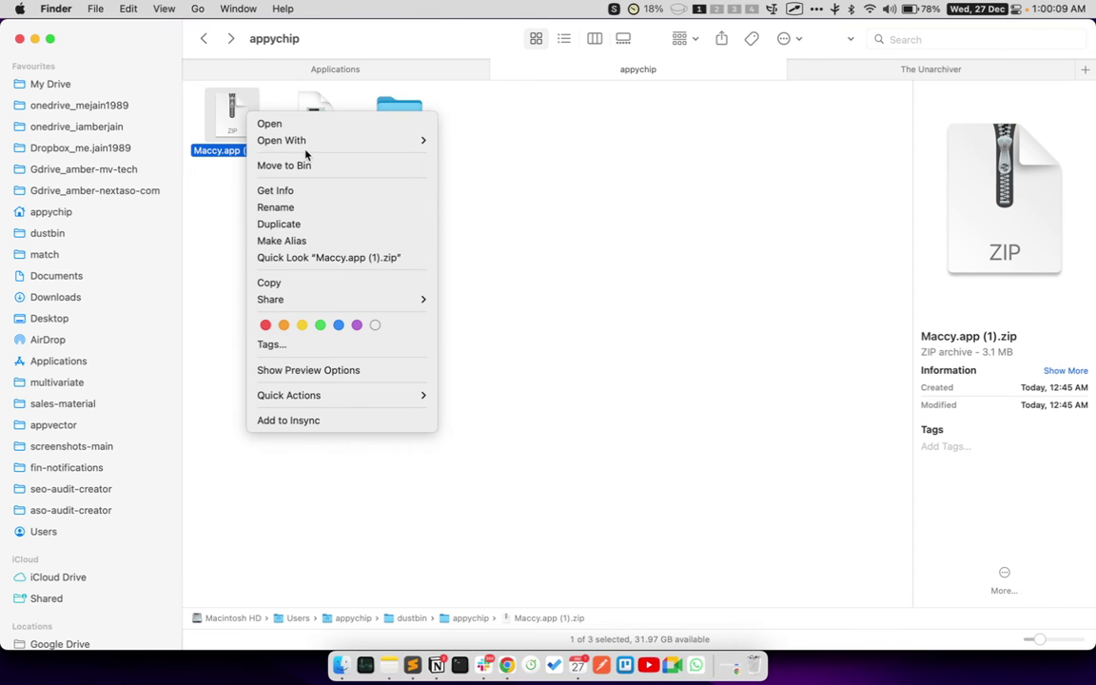
mouse_move(311, 140)
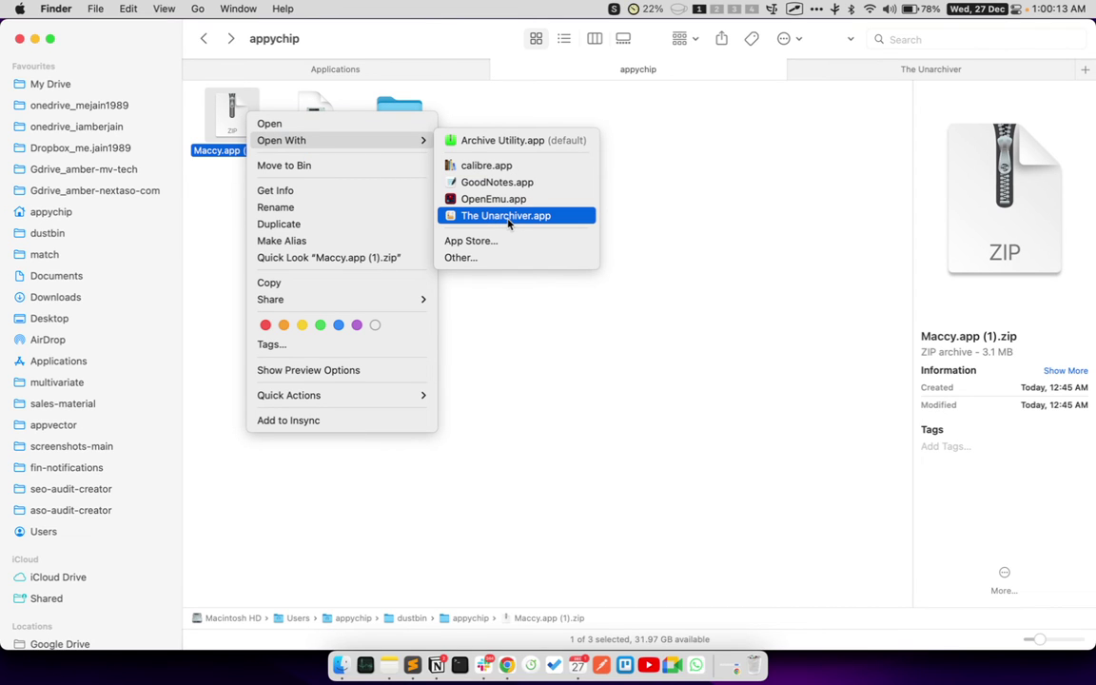
click(226, 149)
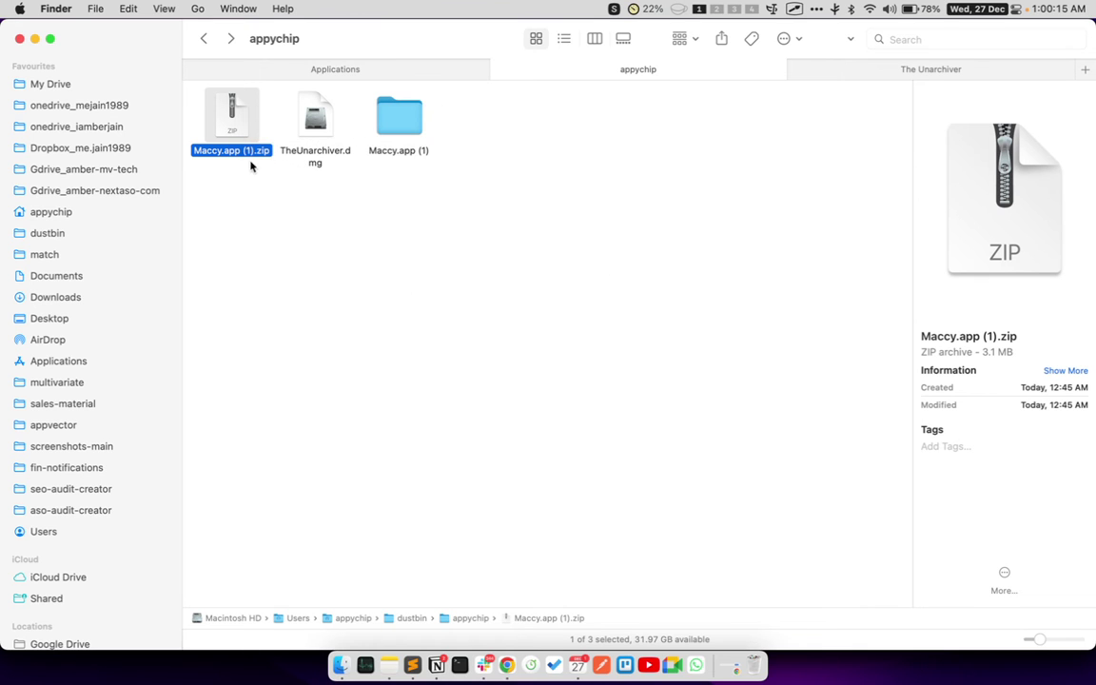
double_click(237, 149)
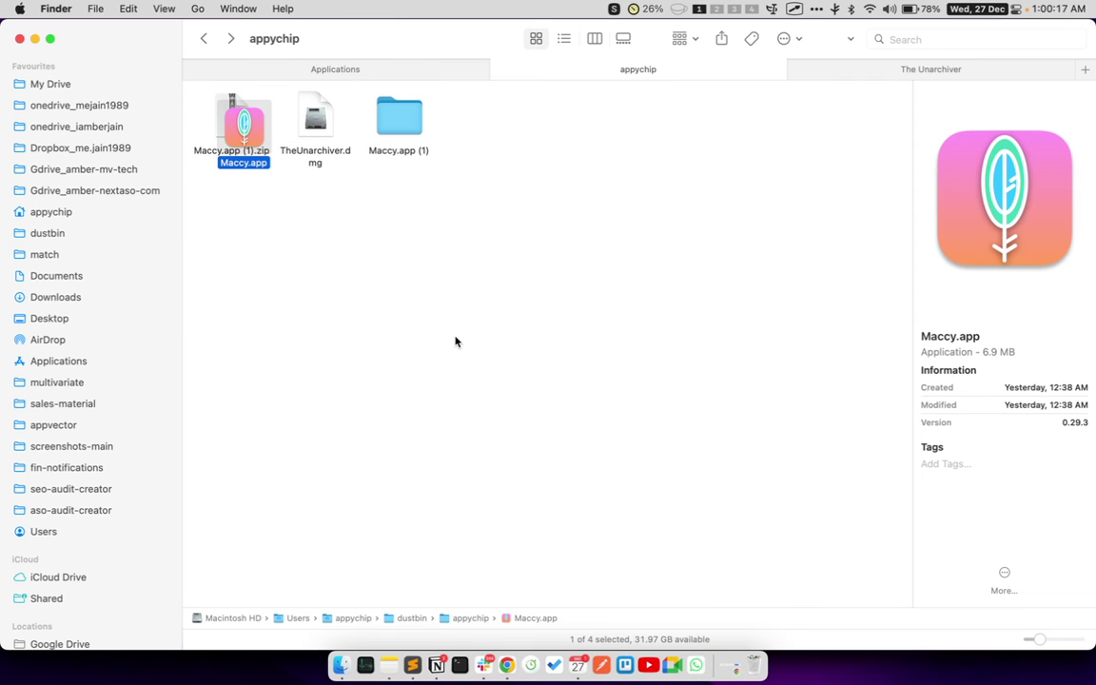
drag(243, 143, 313, 193)
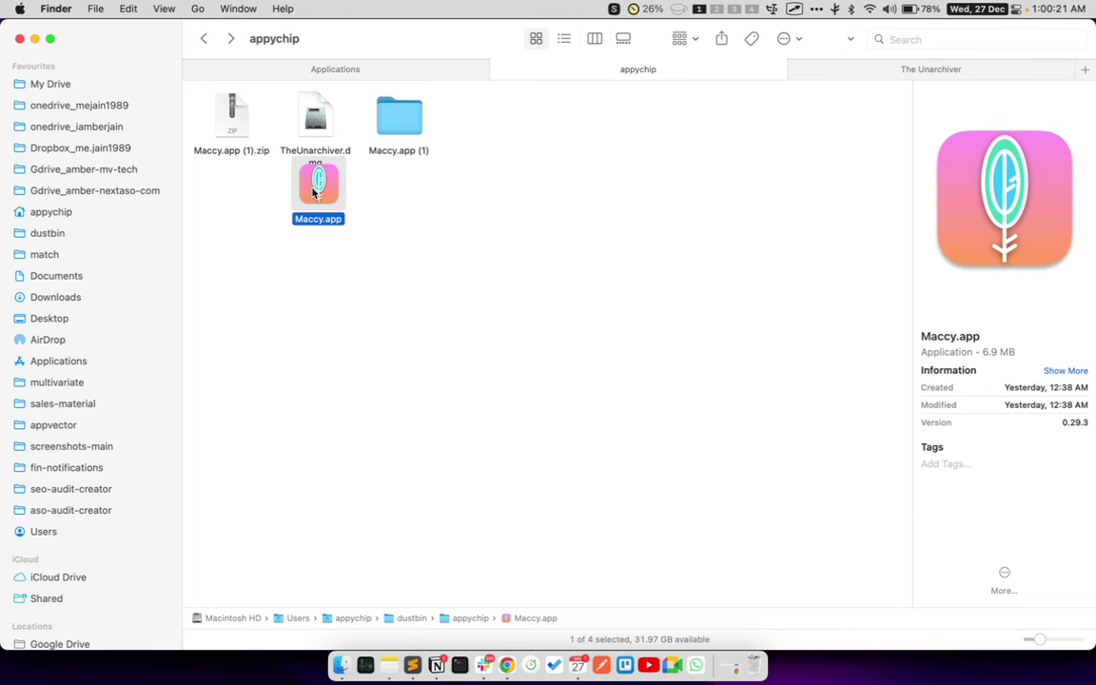
drag(314, 192, 250, 291)
Reselect the loose Maccy.app a few times, ending with Maccy.app (1).zip selected
click(291, 296)
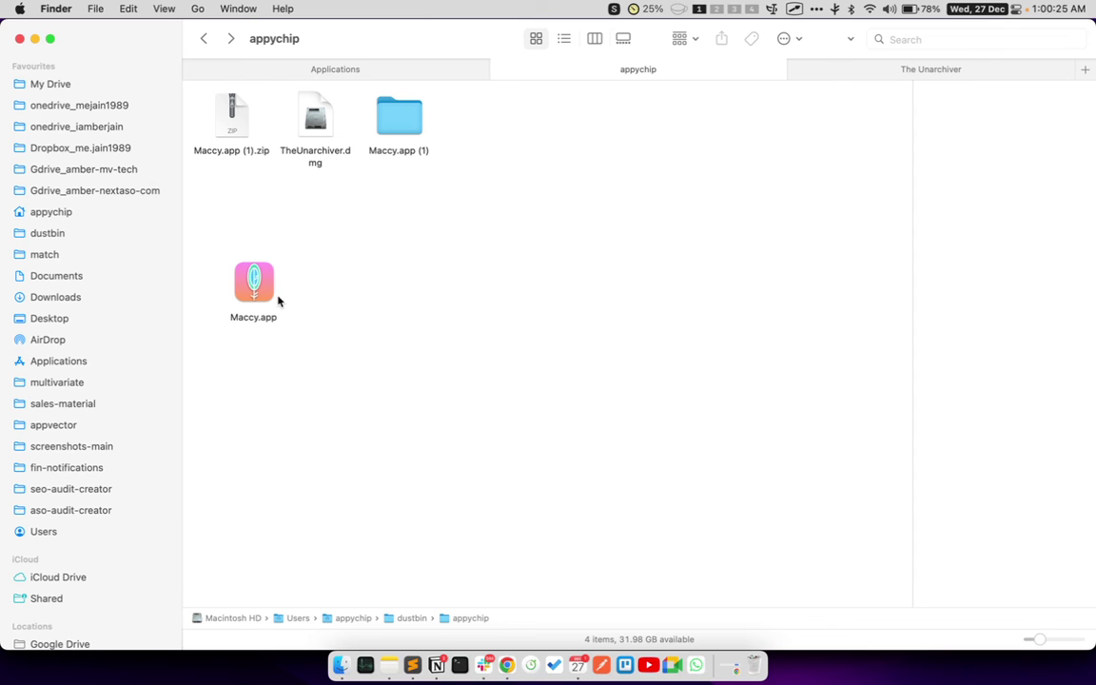
click(264, 303)
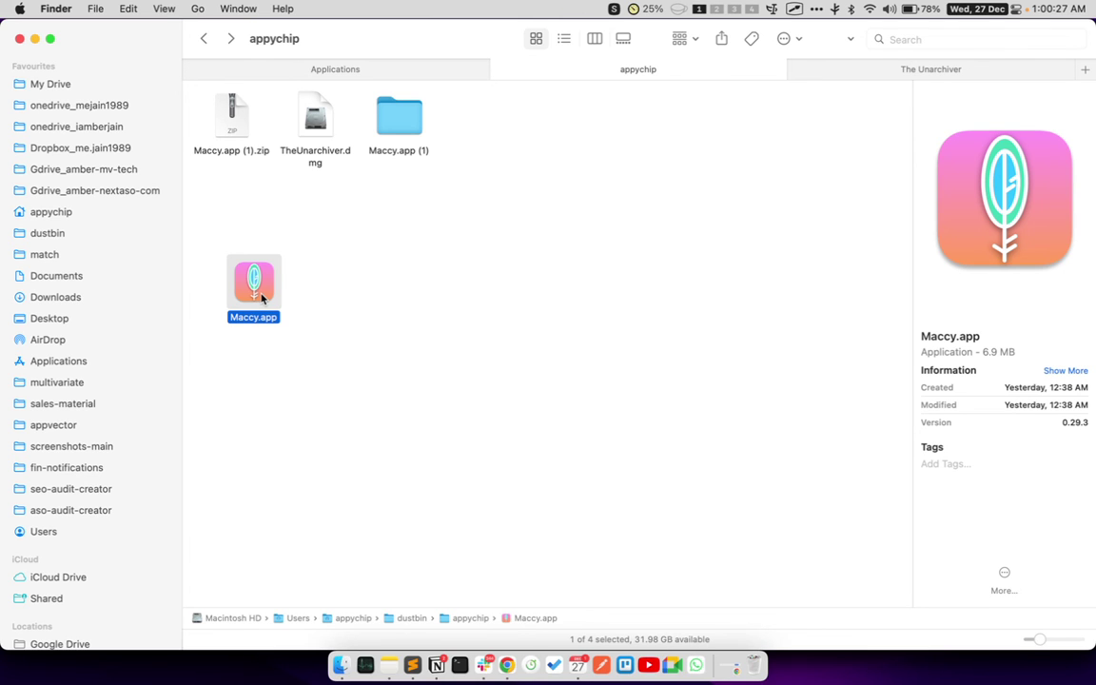
click(367, 364)
click(253, 284)
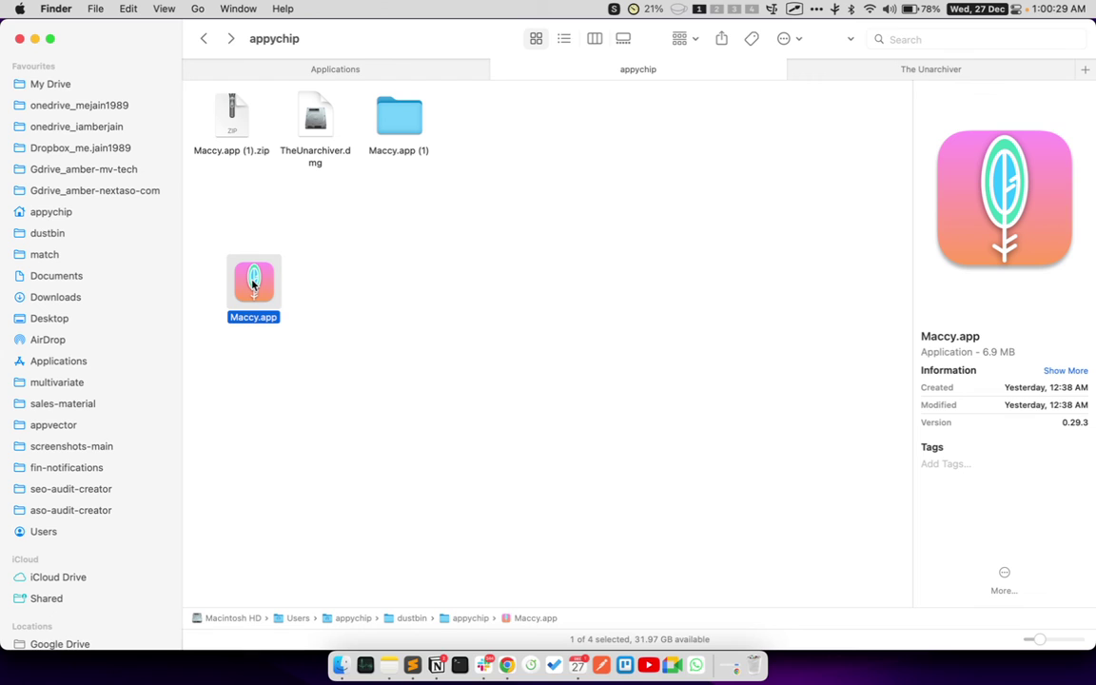
click(222, 163)
click(222, 158)
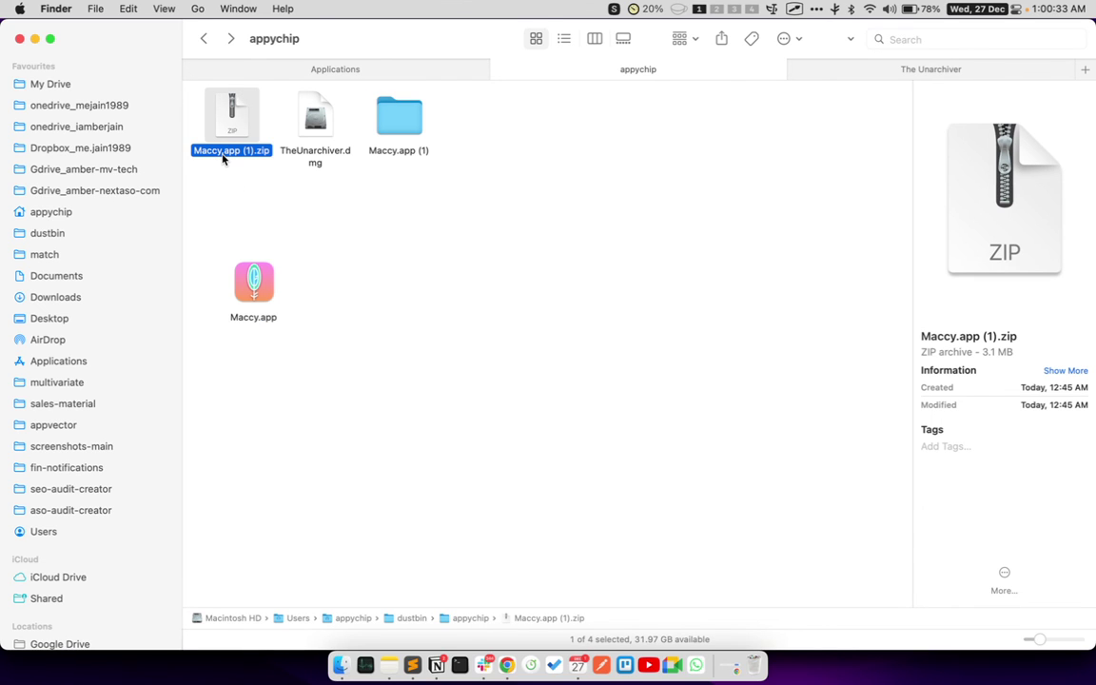
right_click(223, 159)
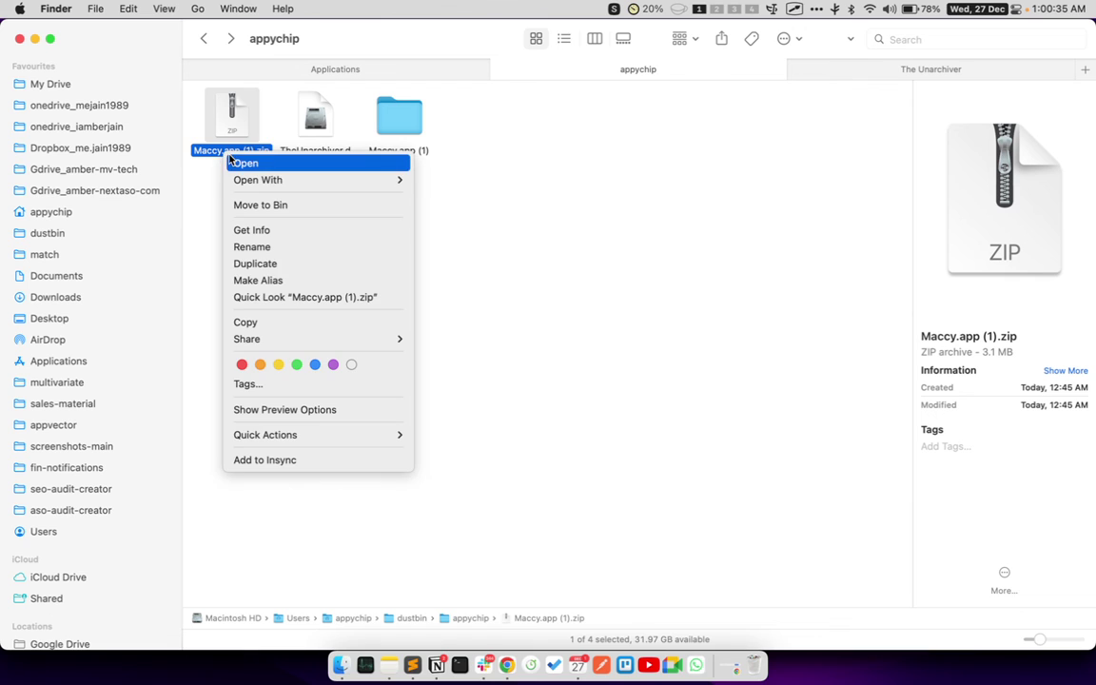
mouse_move(314, 180)
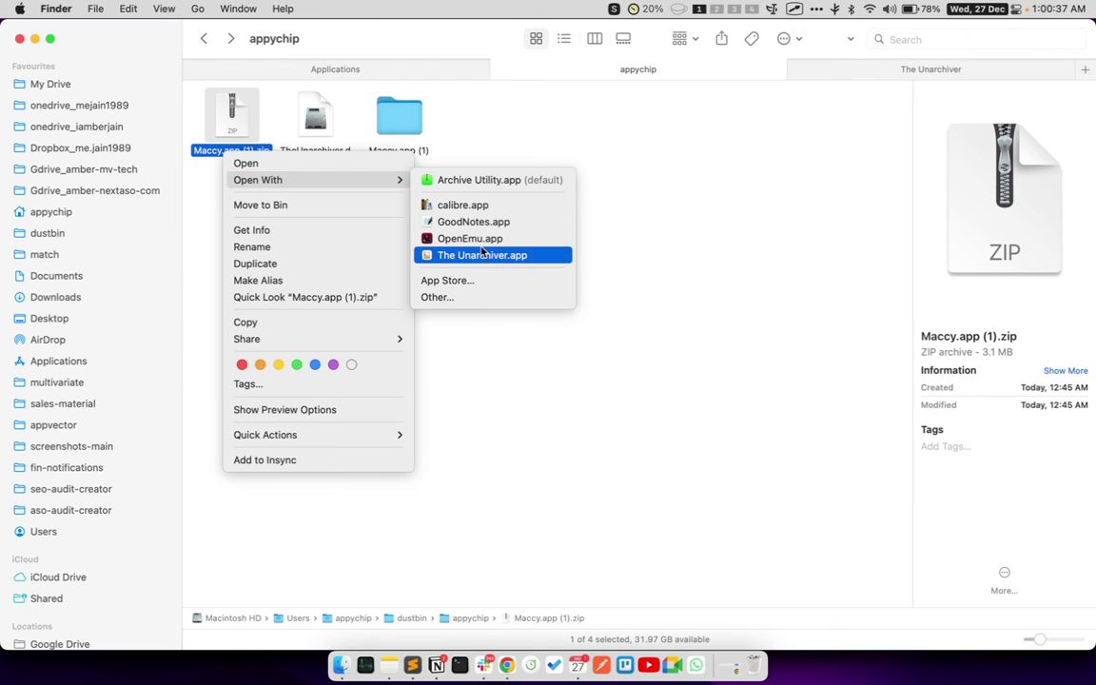
click(407, 152)
click(409, 155)
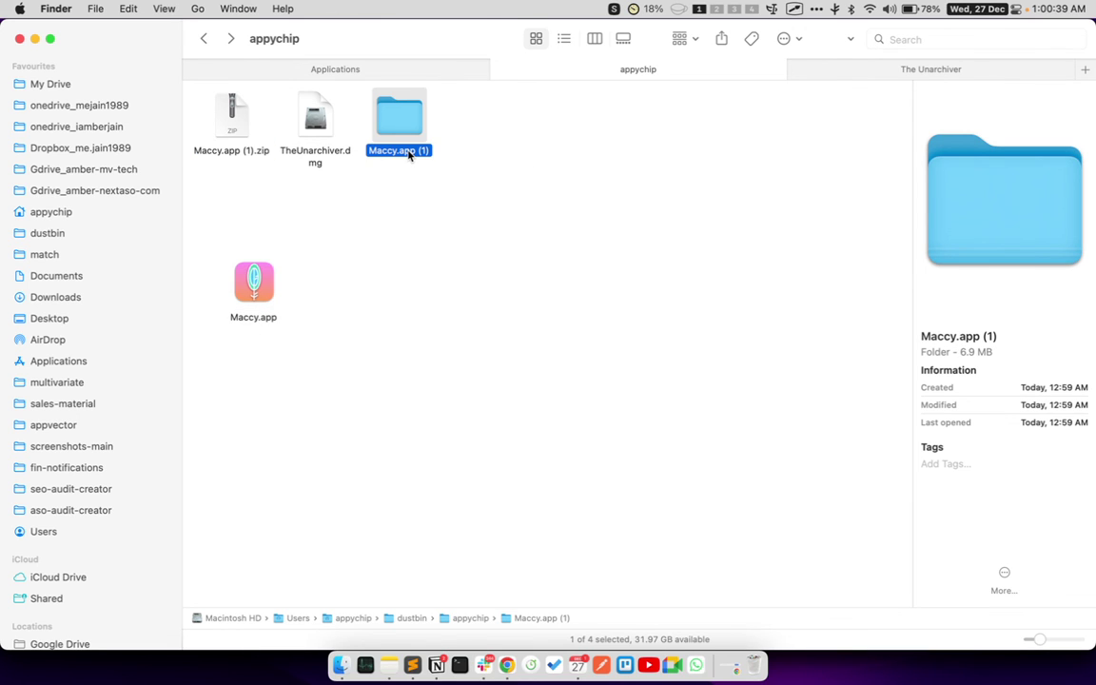
double_click(409, 154)
click(241, 138)
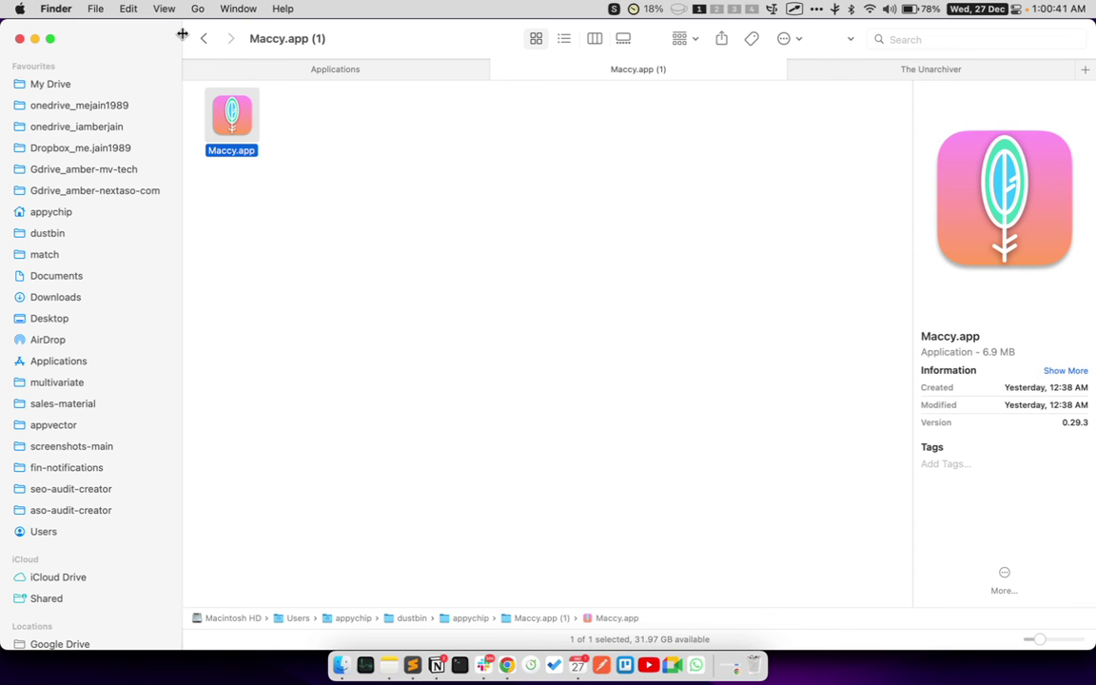
drag(182, 34, 257, 290)
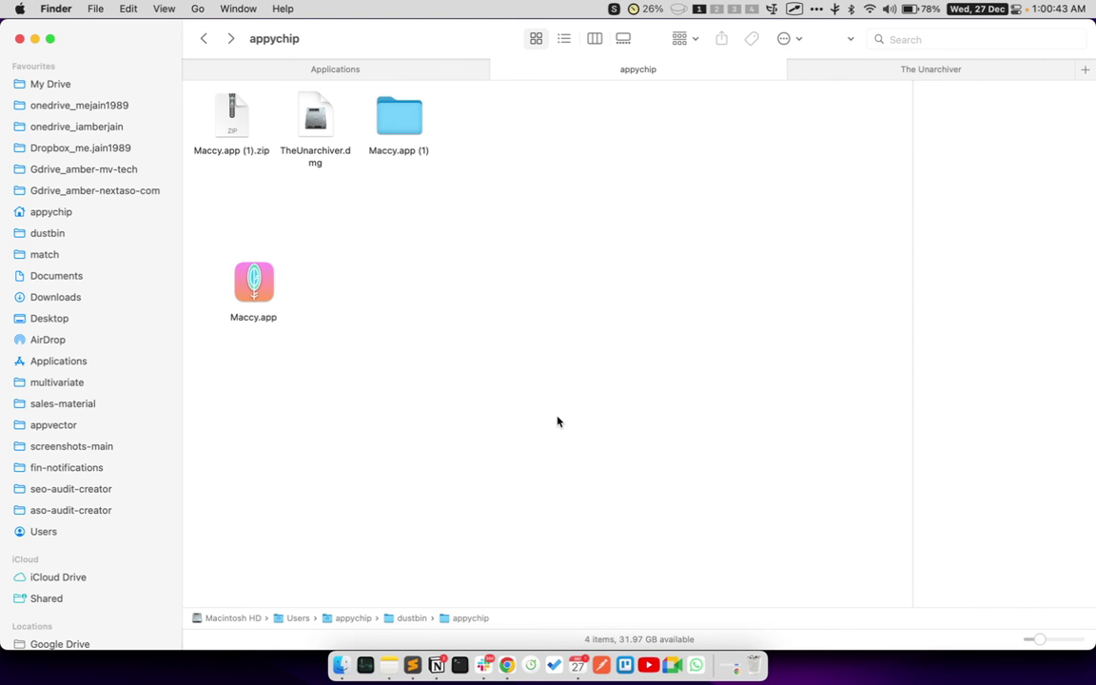
key(ctrl+Right)
key(ctrl+Left)
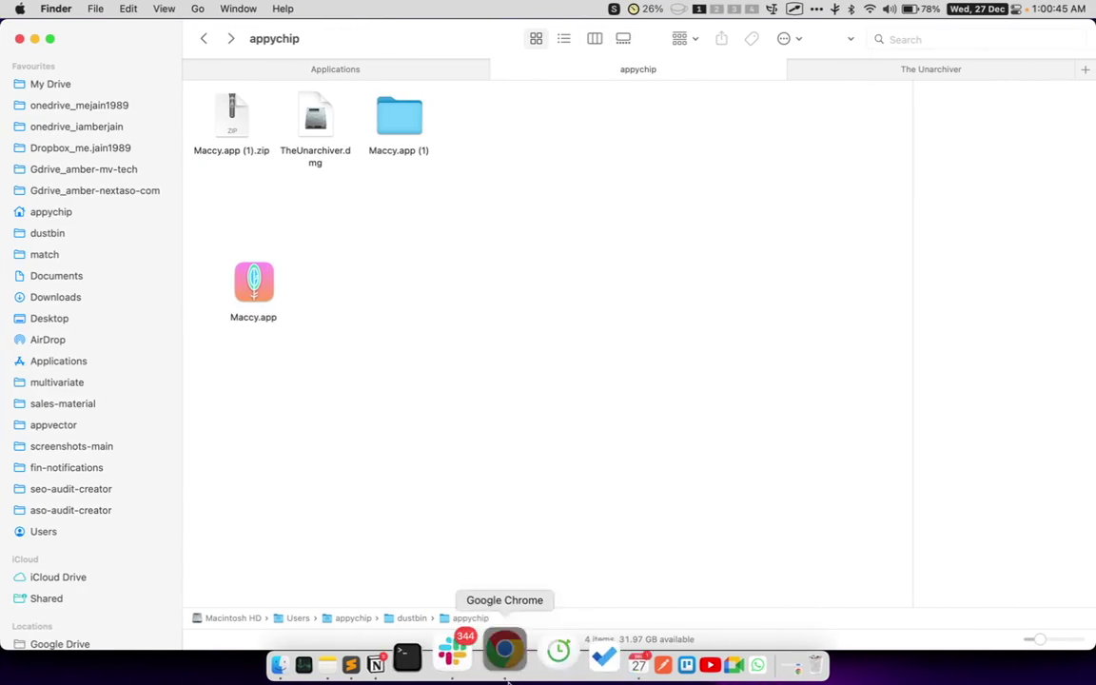
On theunarchiver.com, highlight the main headings and scroll through the supported formats table and back
click(508, 677)
triple_click(639, 255)
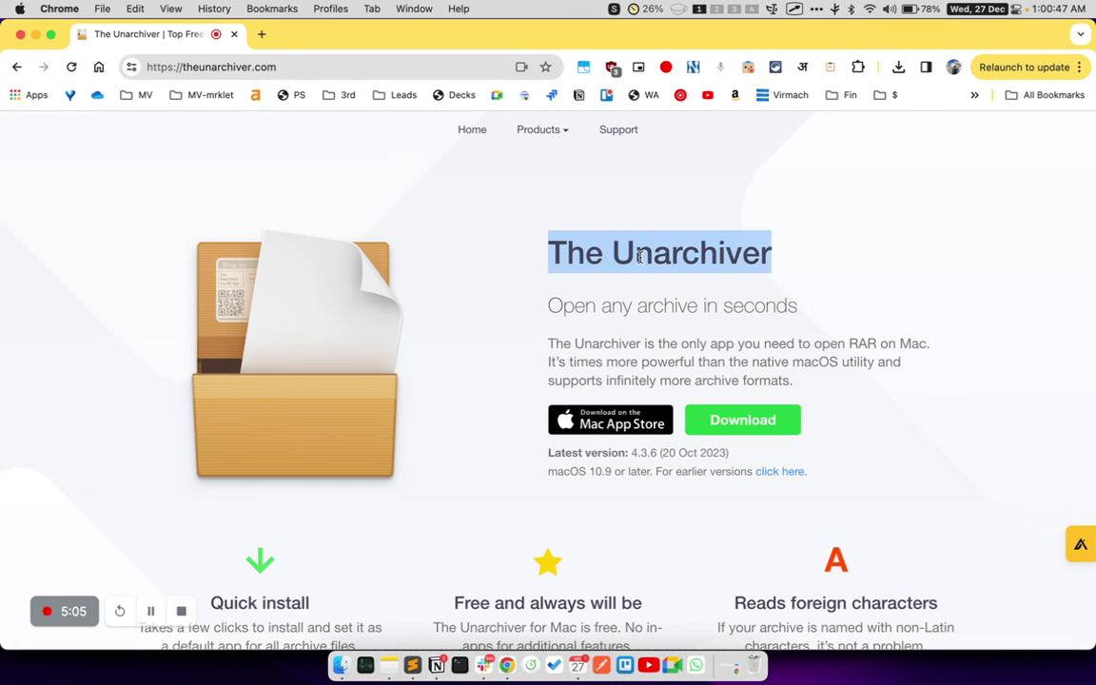
scroll(418, 506, down, 3)
triple_click(462, 481)
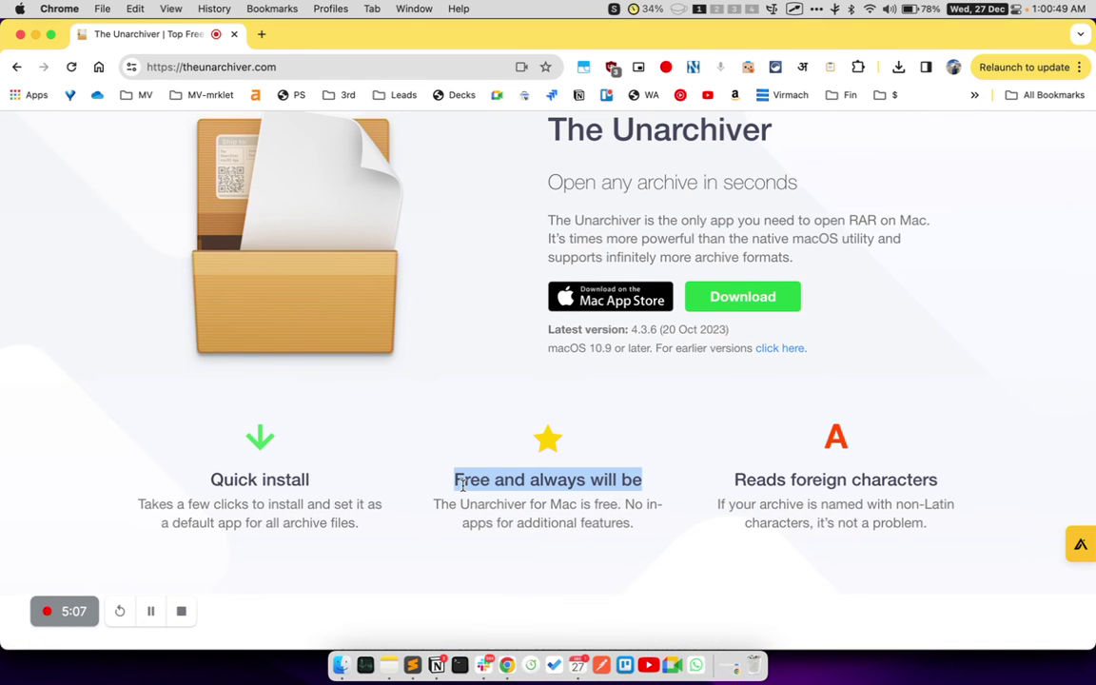
scroll(463, 483, up, 3)
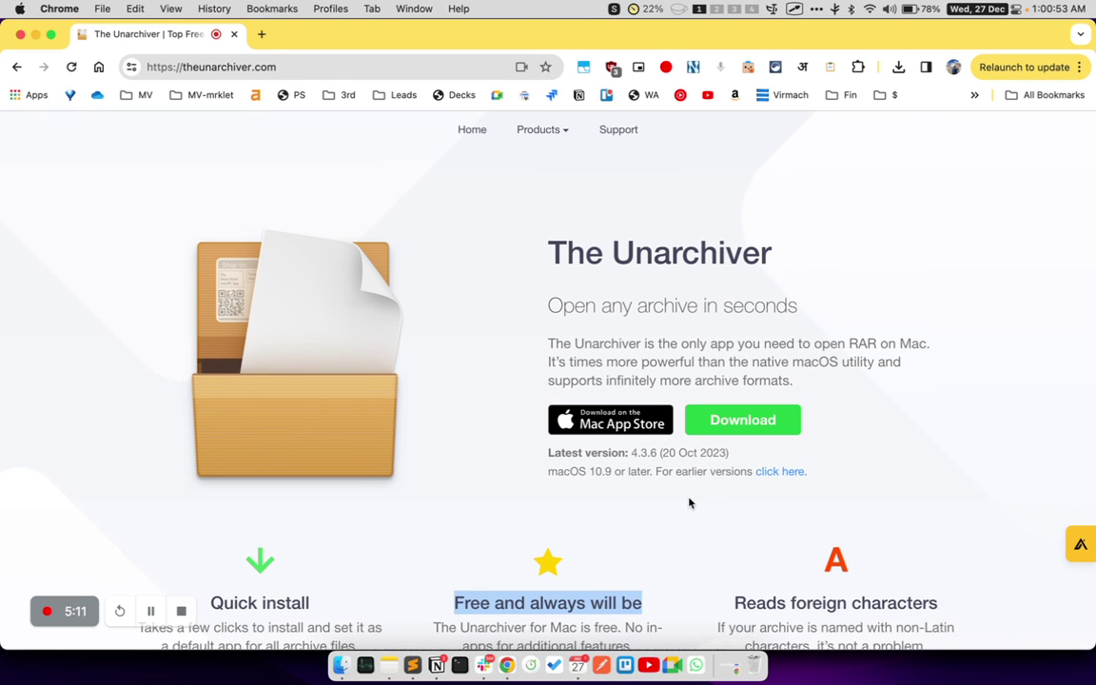
scroll(826, 333, down, 15)
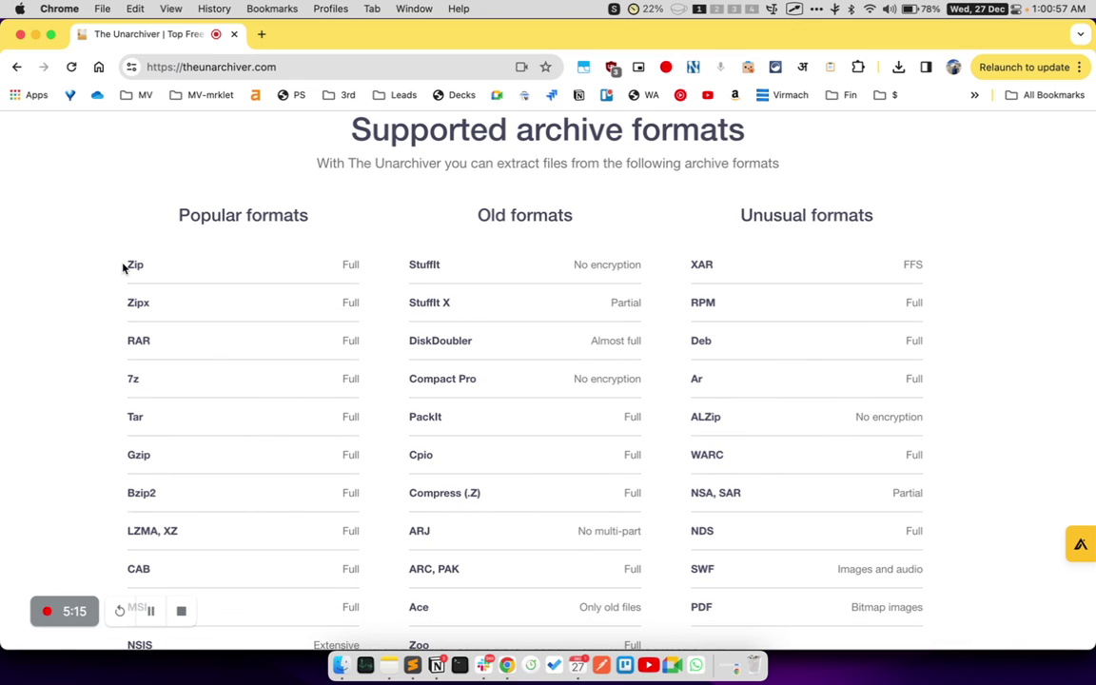
scroll(134, 316, down, 2)
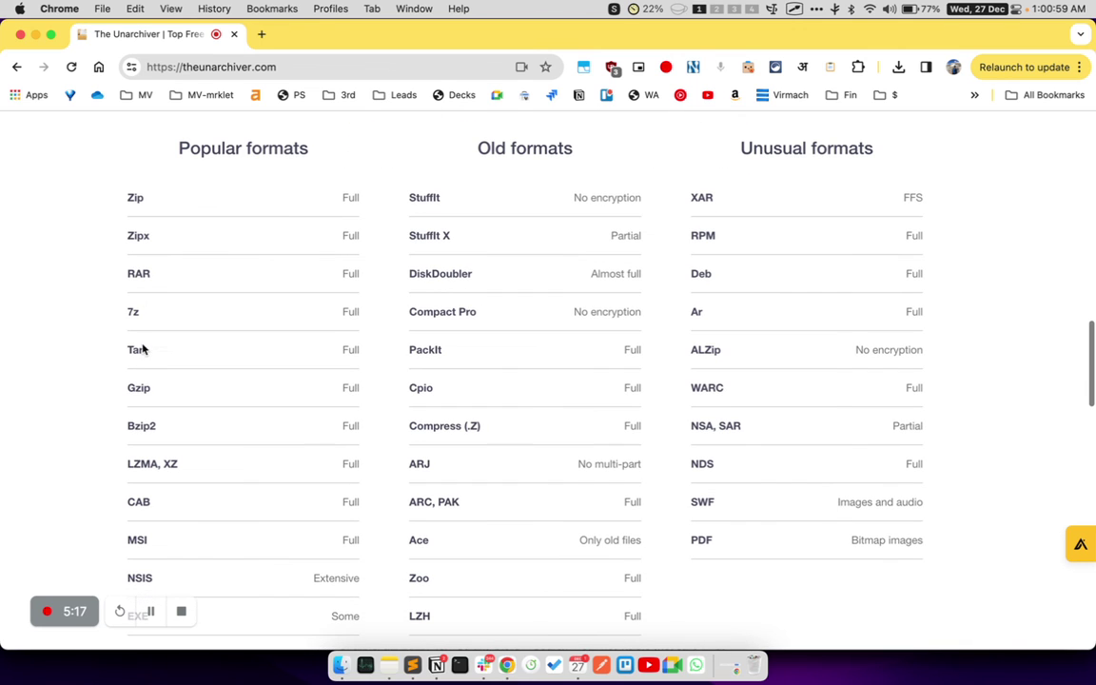
scroll(257, 350, down, 2)
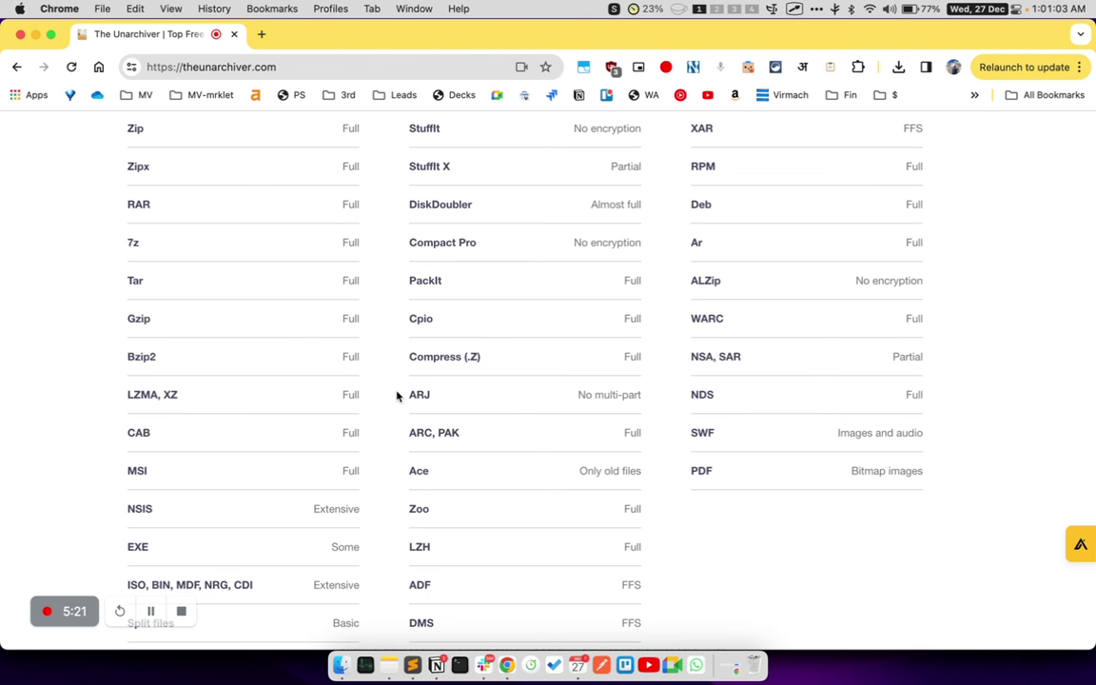
scroll(398, 396, up, 10)
scroll(397, 395, up, 3)
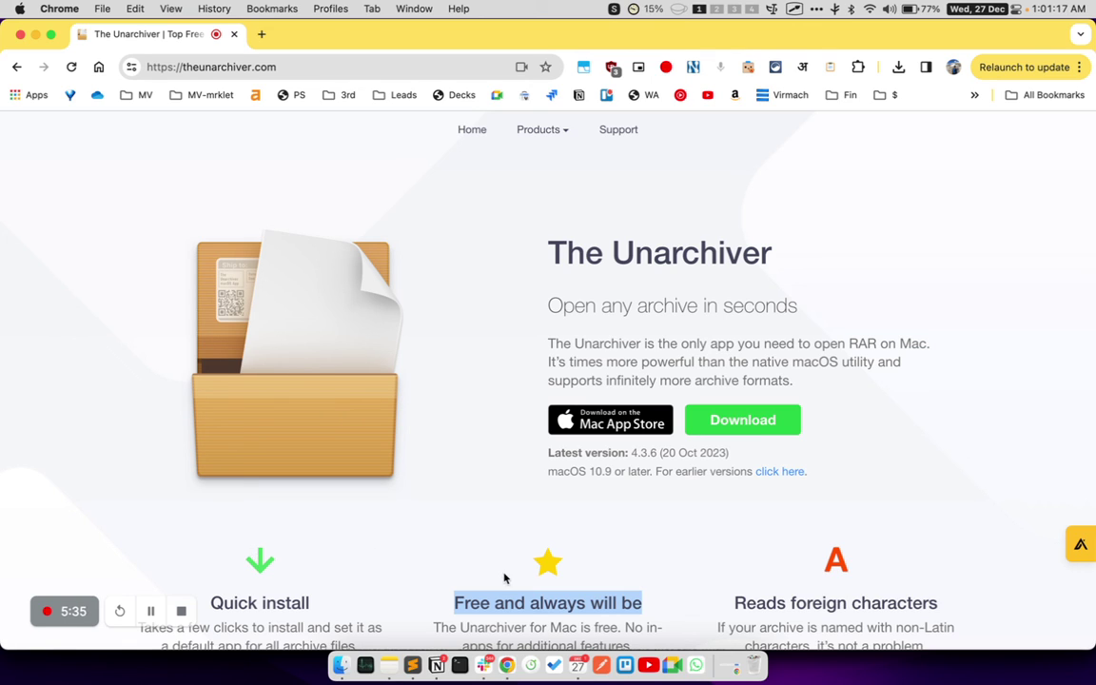
click(483, 591)
double_click(475, 596)
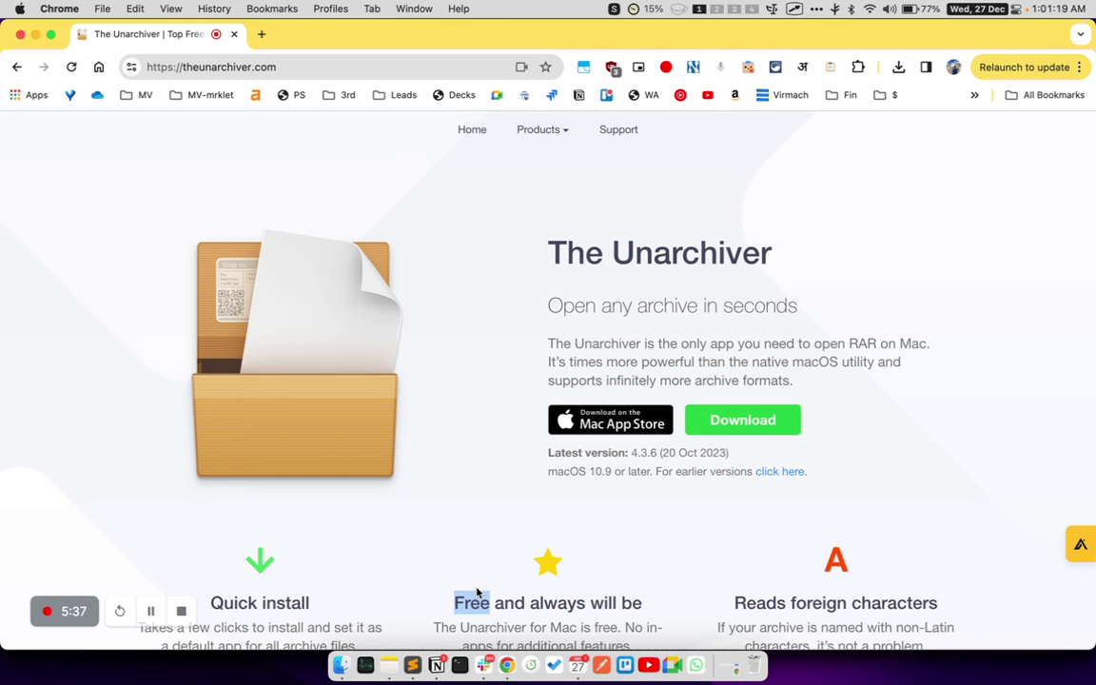